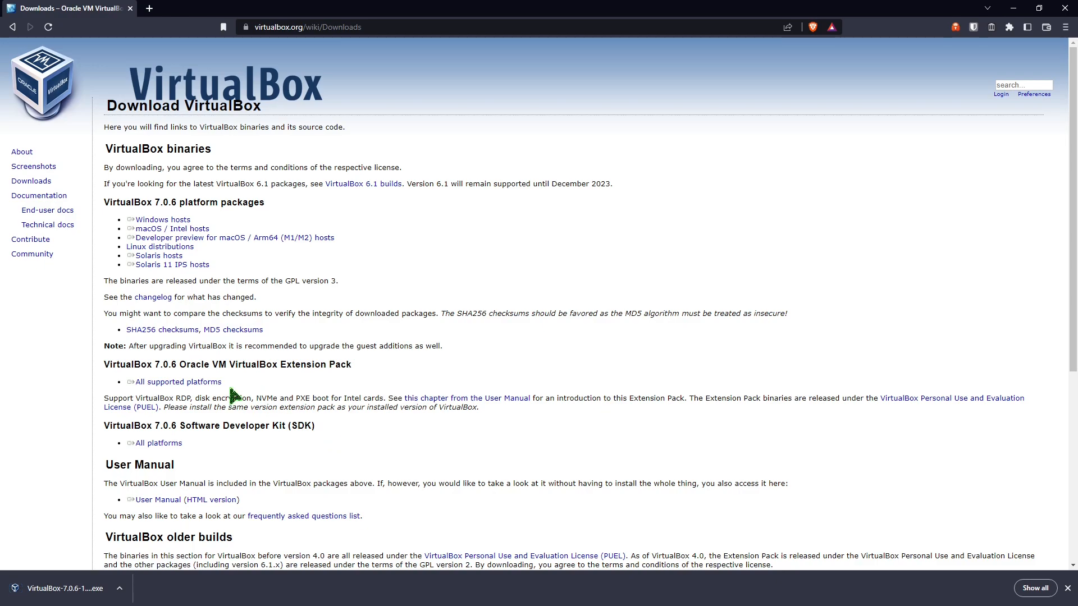
# Download the VirtualBox 7.0.6 Extension Pack for all supported platforms into the Downloads folder.
pyautogui.click(193, 386)
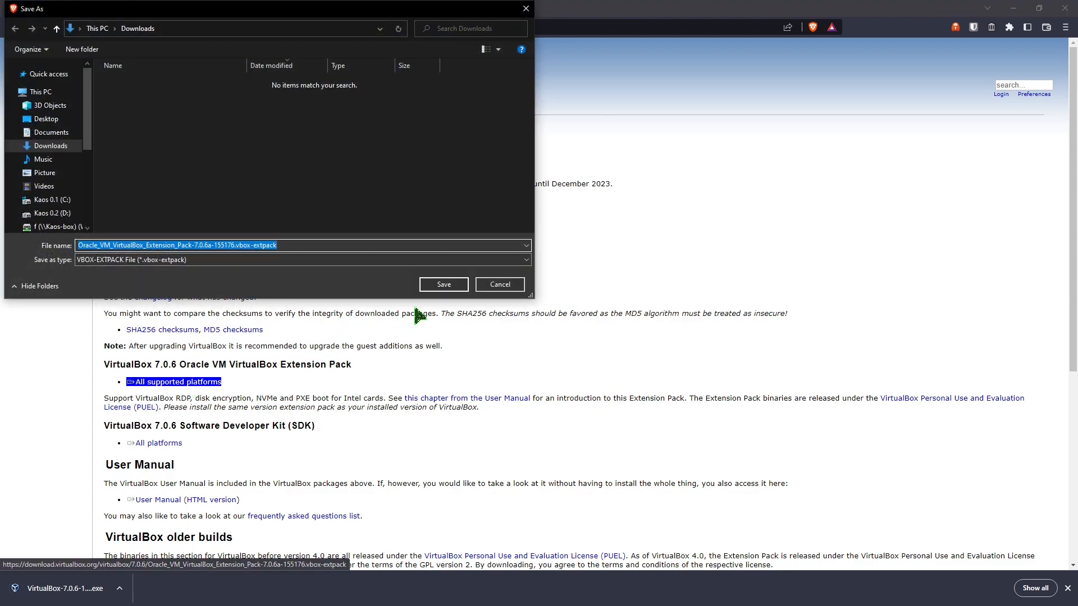
pyautogui.click(443, 285)
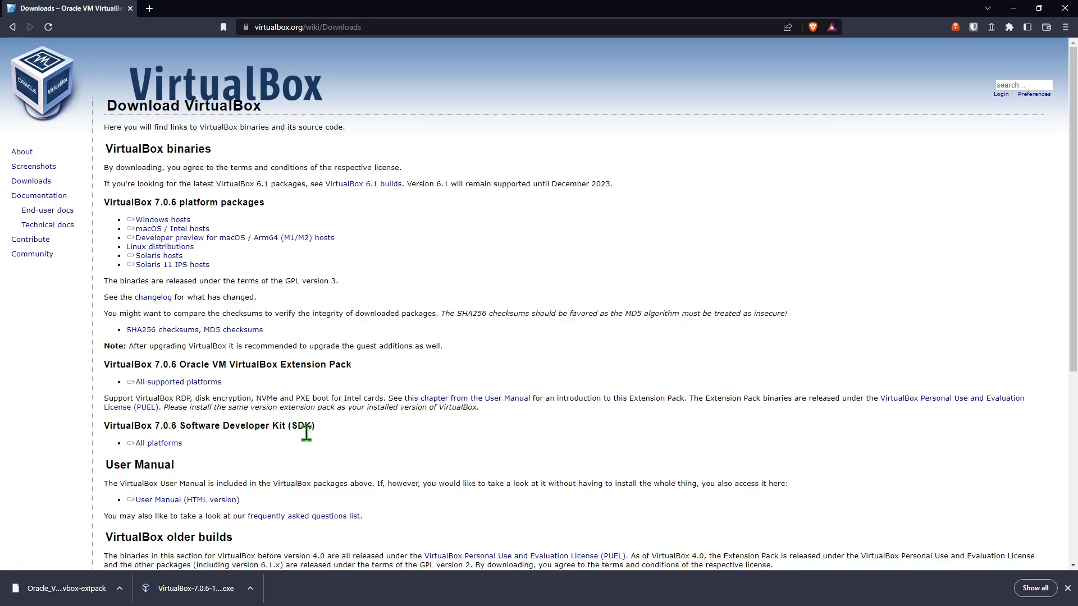
# Run the downloaded VirtualBox 7.0.6 installer to completion, accepting the network interface reset and starting VirtualBox after installation.
pyautogui.click(197, 597)
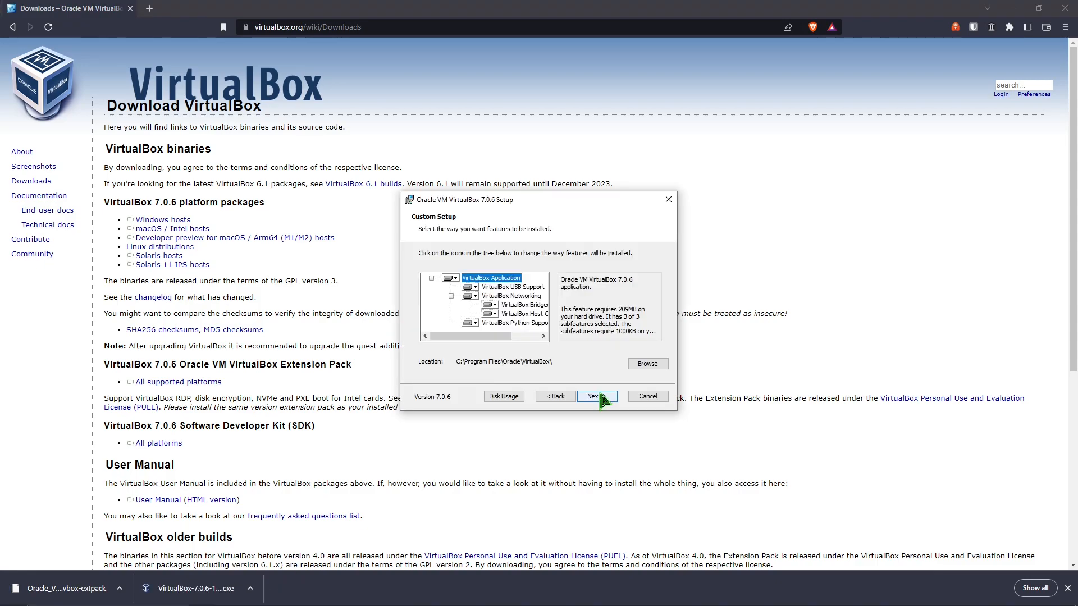
pyautogui.click(597, 396)
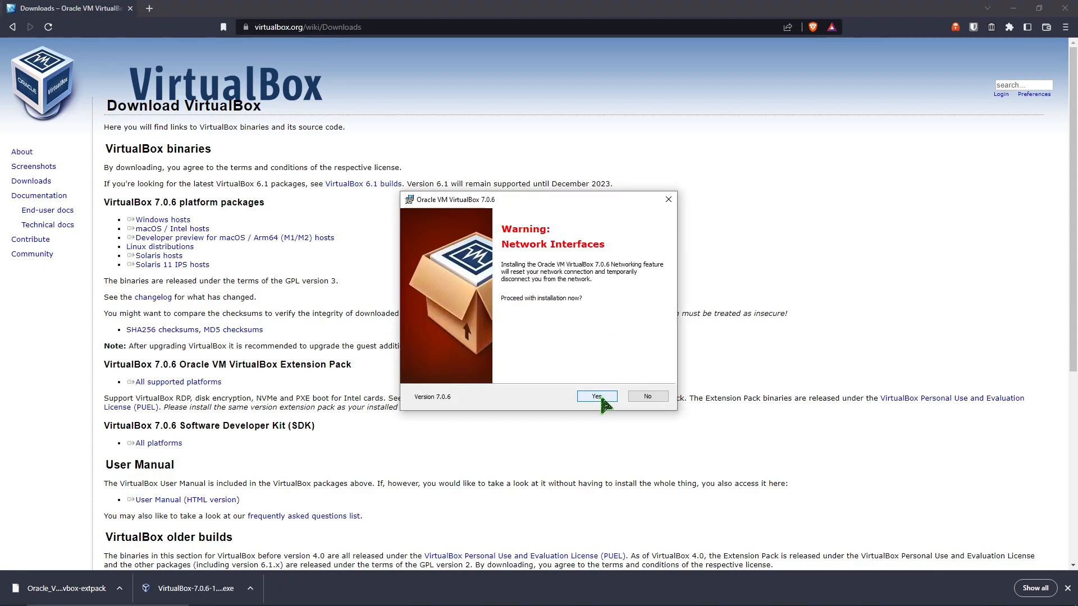
pyautogui.click(597, 396)
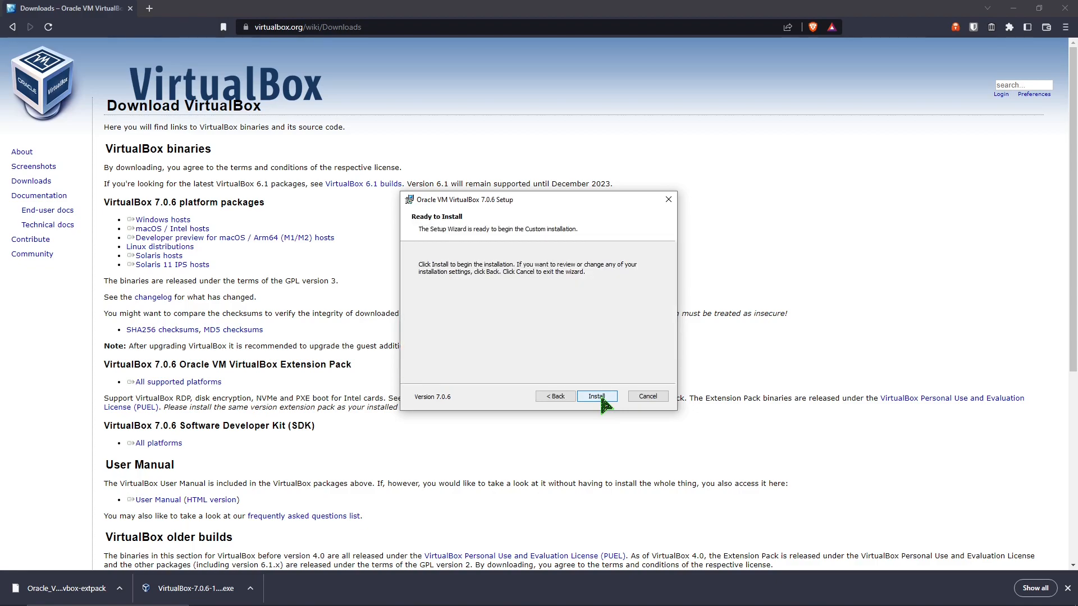
pyautogui.click(597, 396)
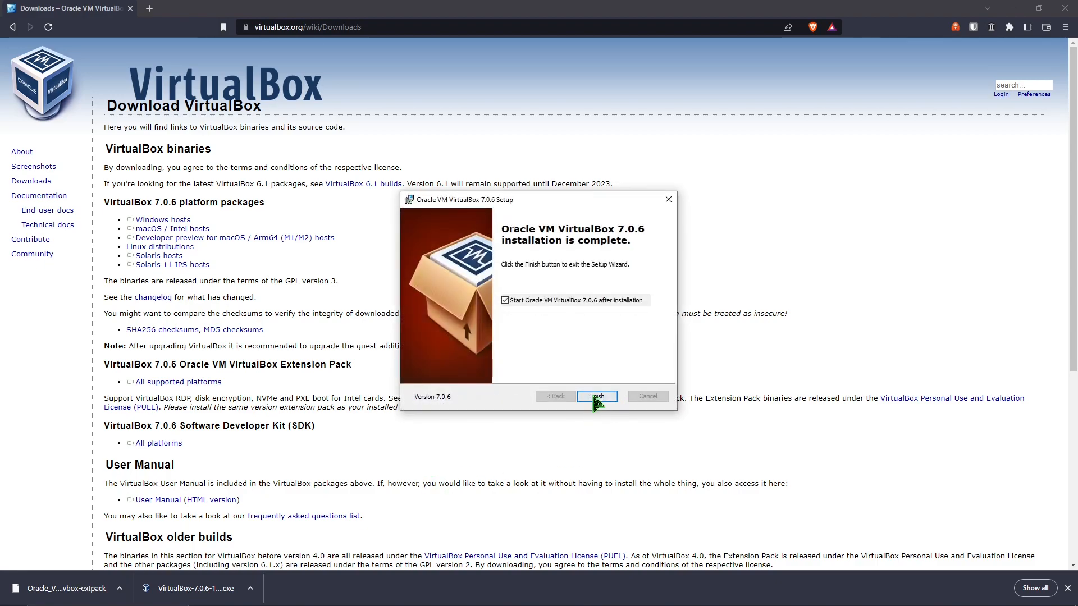
pyautogui.click(597, 397)
# Open the downloaded extension pack, upgrade the installed version and agree to its licence.
pyautogui.click(81, 597)
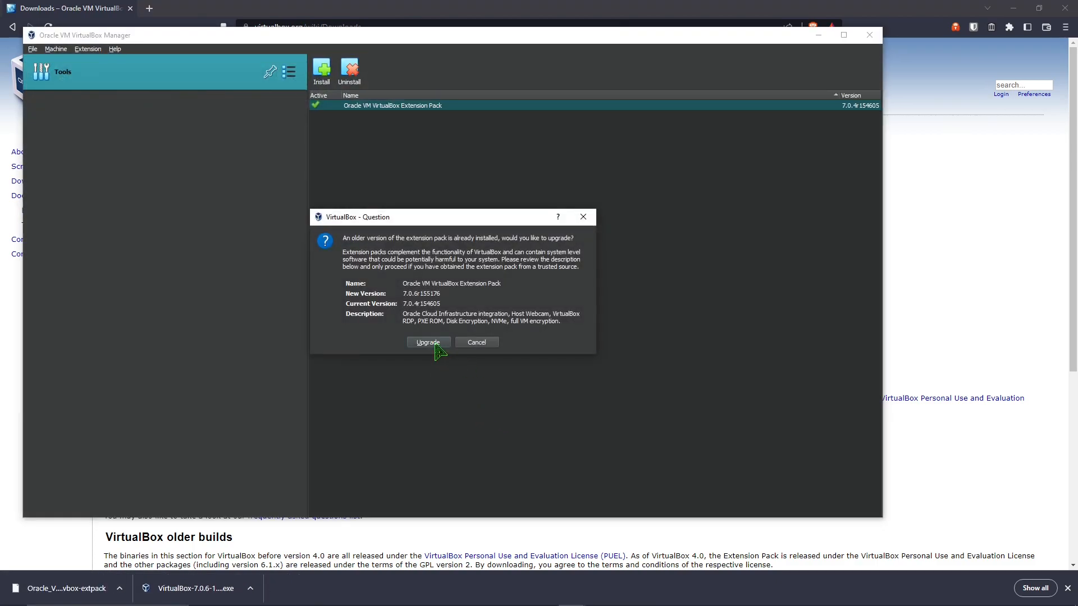
pyautogui.click(436, 345)
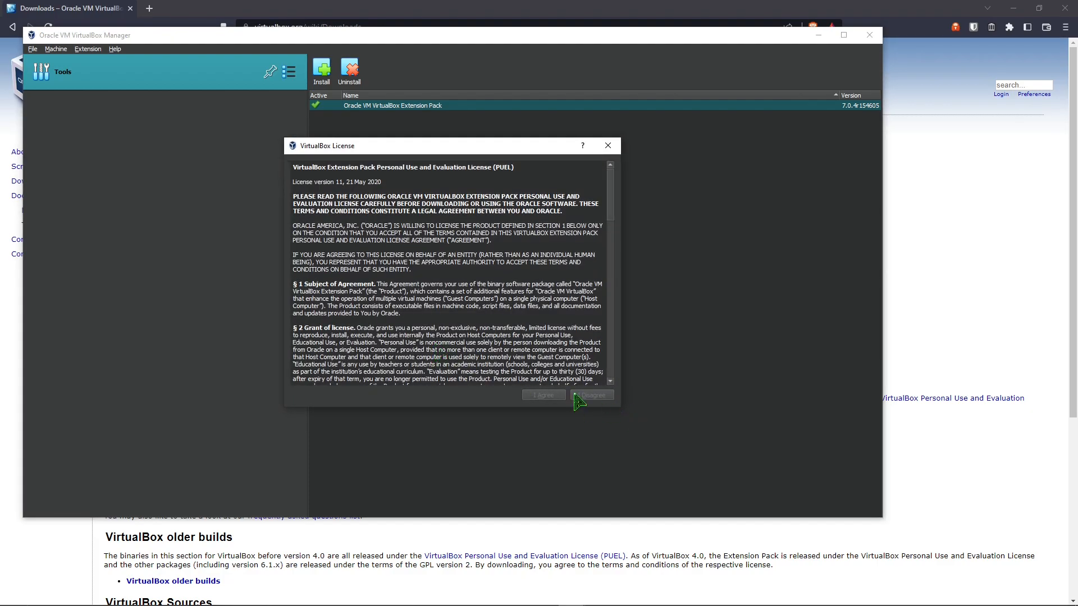
pyautogui.scroll(-20, 388, 242)
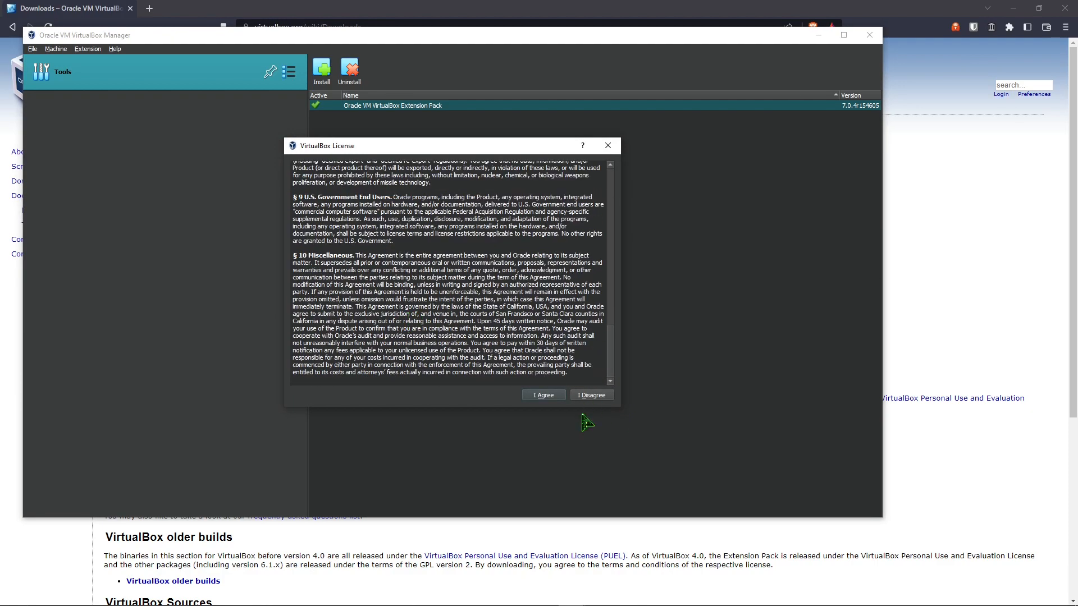
pyautogui.click(544, 396)
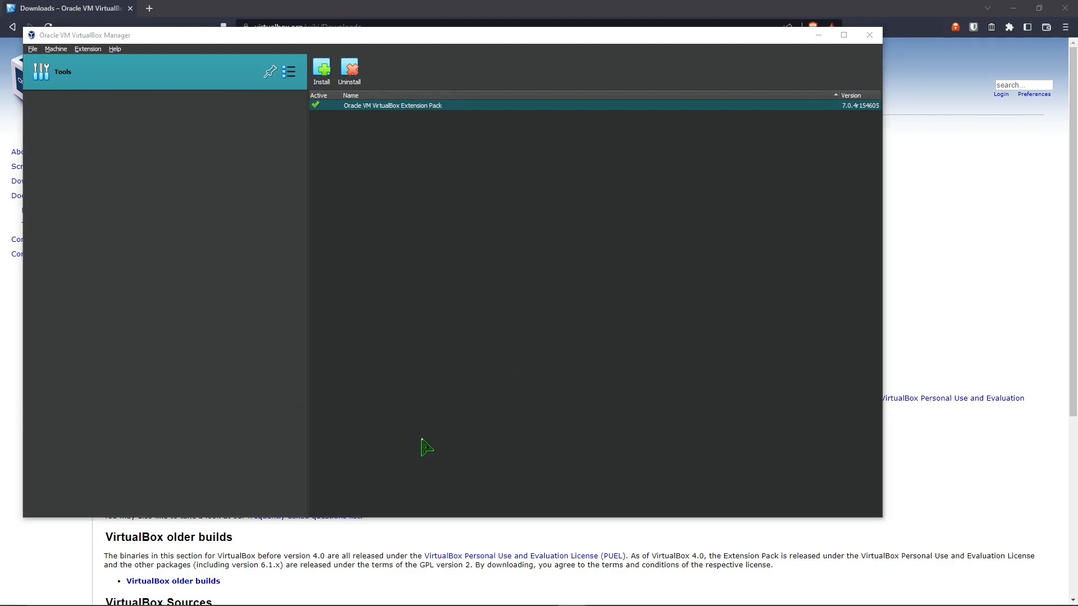
# Switch to the browser, search the web for "mint os" and open the Linux Mint 21.1 download page on linuxmint.com.
pyautogui.click(545, 20)
pyautogui.hotkey('alt', 'Left')
pyautogui.moveTo(150, 64); pyautogui.dragTo(68, 63)
pyautogui.write('mint os')
pyautogui.press('Return')
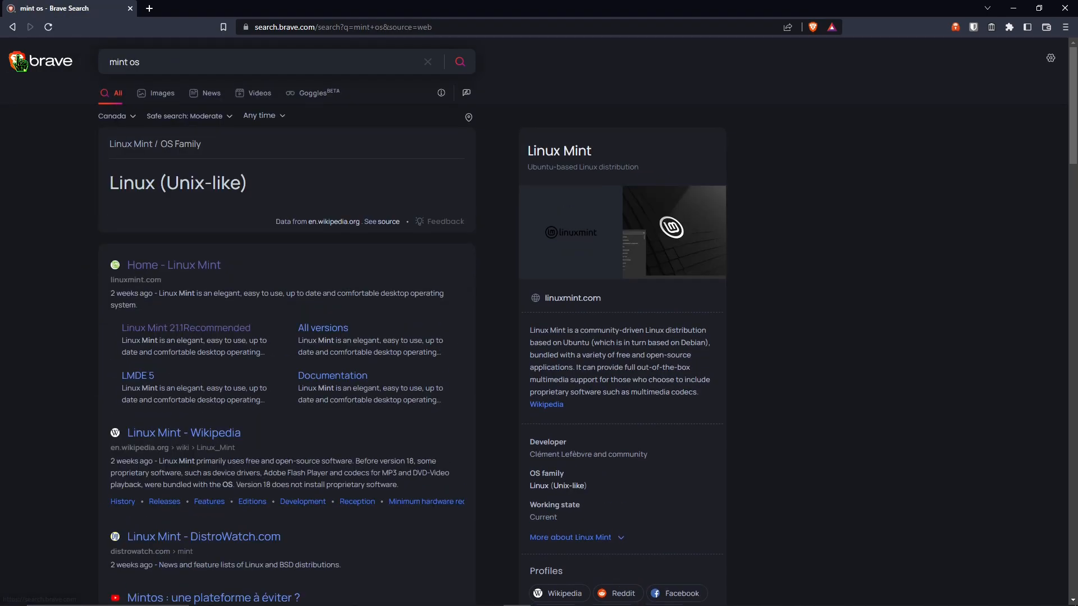
pyautogui.click(191, 266)
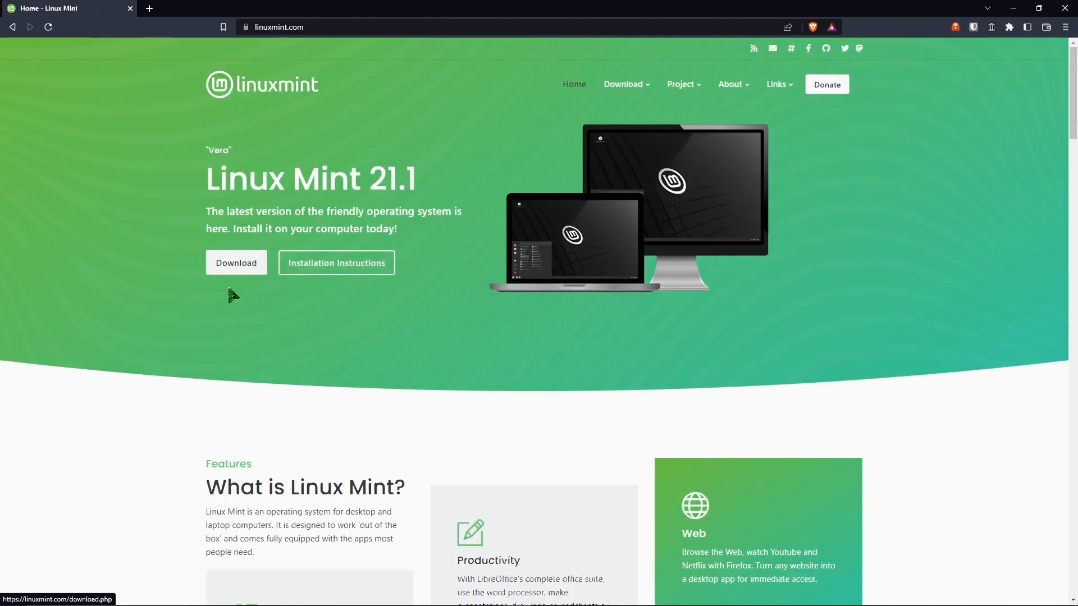
pyautogui.click(232, 267)
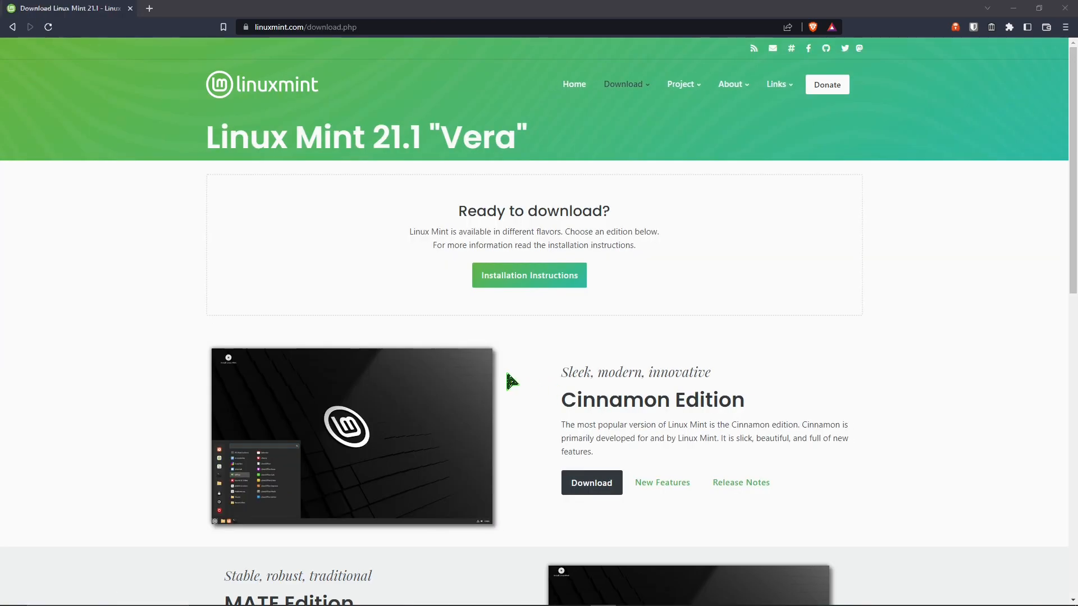
# Download the Cinnamon Edition ISO from the Manitoba Unix User Group mirror into the Downloads folder.
pyautogui.scroll(-7, 512, 382)
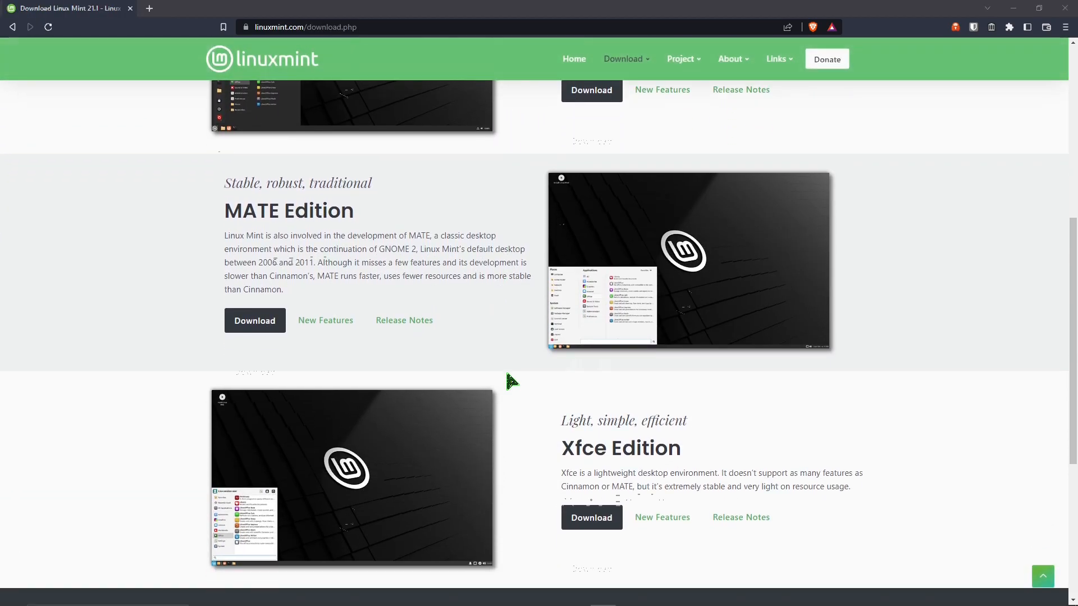
pyautogui.scroll(7, 511, 382)
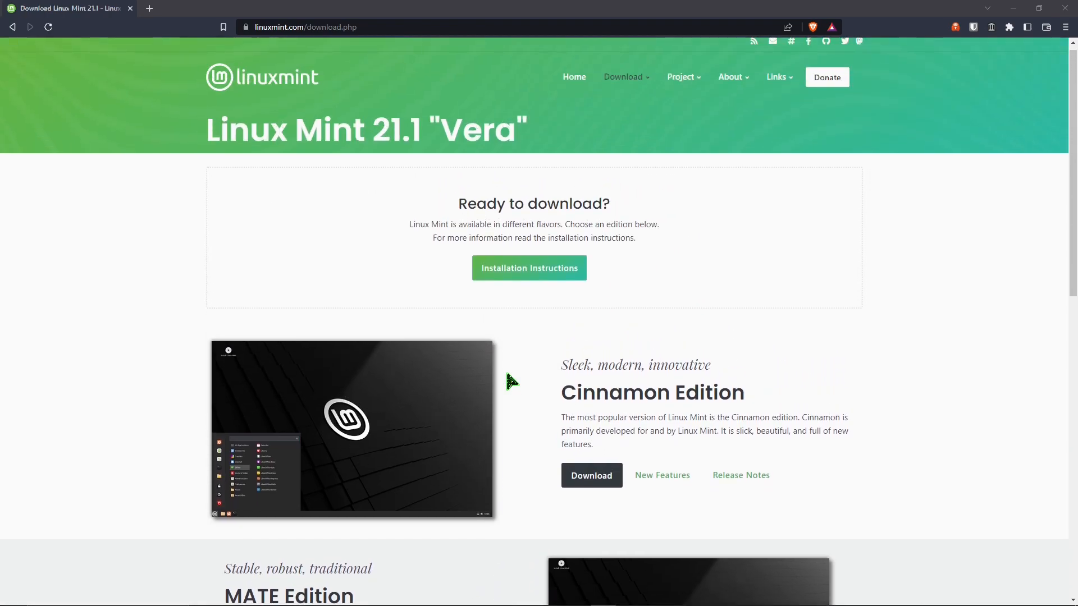
pyautogui.click(606, 487)
pyautogui.scroll(-9, 488, 400)
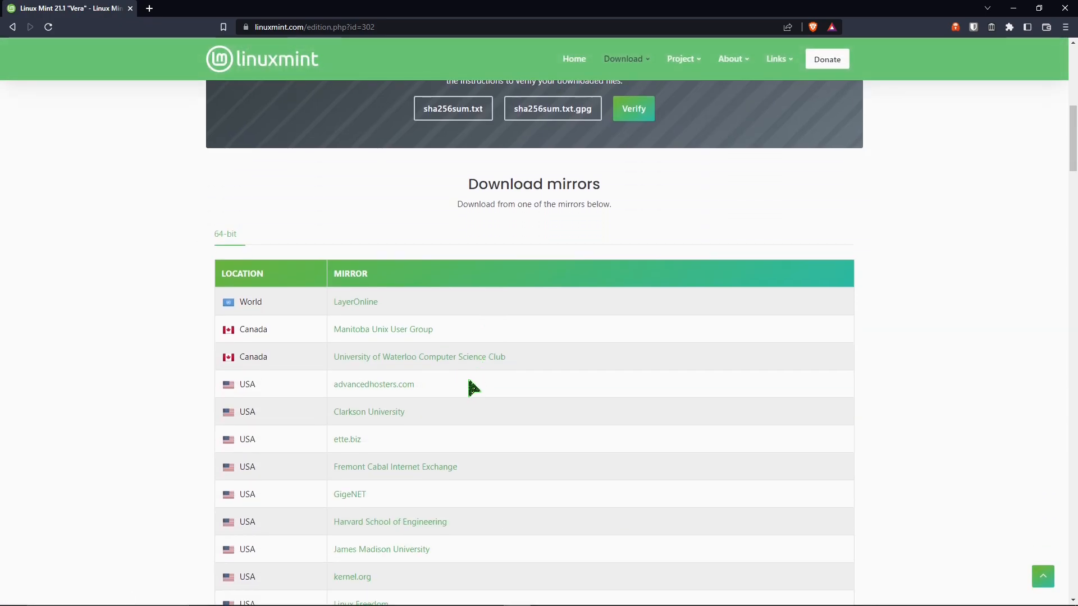
pyautogui.click(362, 331)
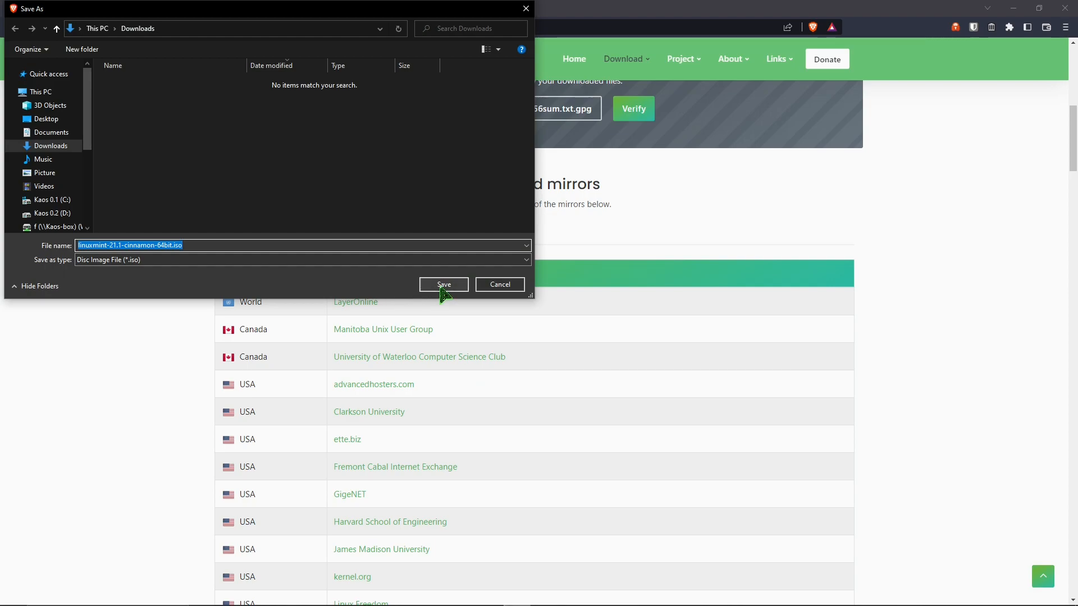
pyautogui.click(443, 285)
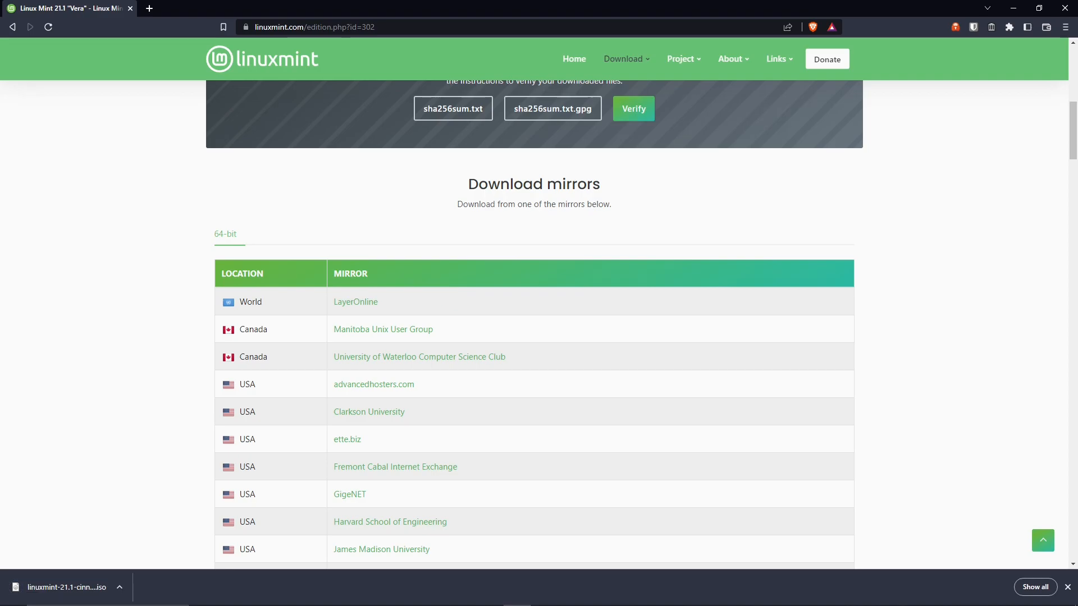
# Switch to VirtualBox Manager and start a new virtual machine named MintOS with linuxmint-21.1-cinnamon-64bit.iso as its ISO image.
pyautogui.hotkey('alt', 'Tab')
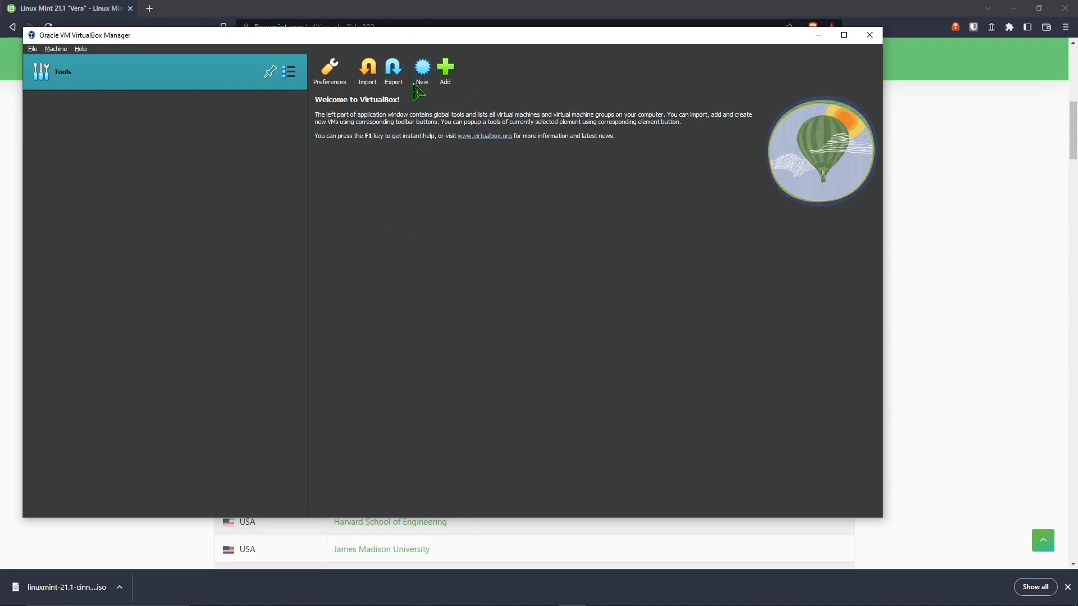
pyautogui.click(422, 69)
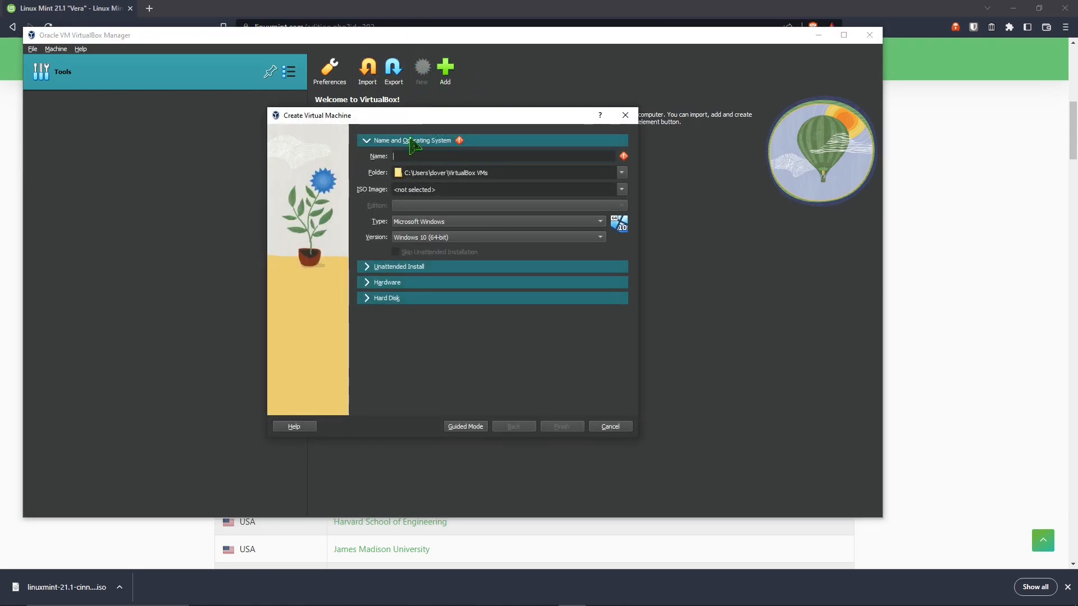
pyautogui.write('MintOS')
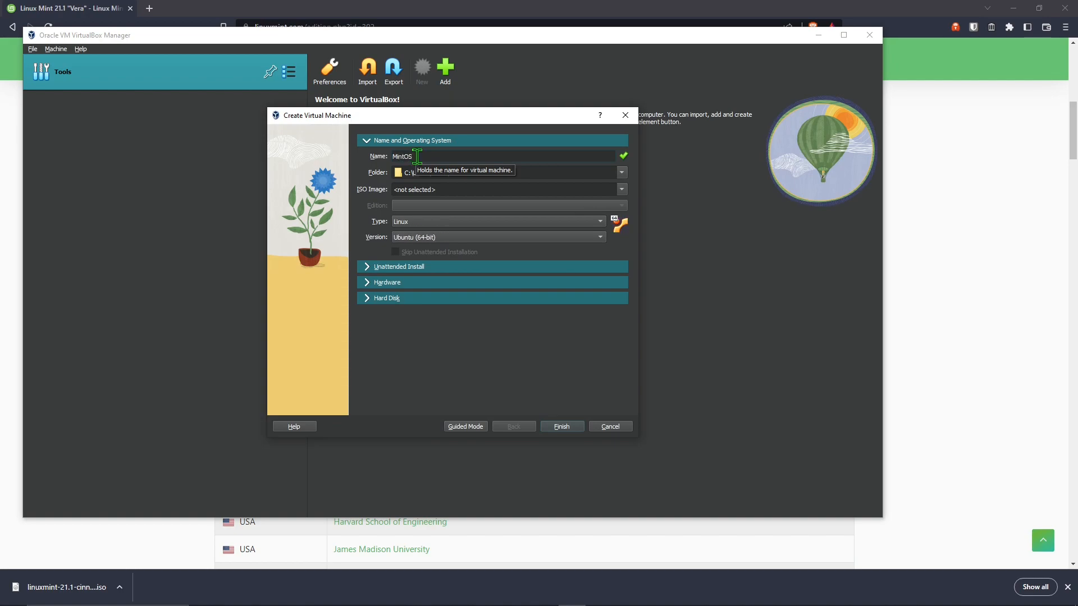
pyautogui.click(622, 191)
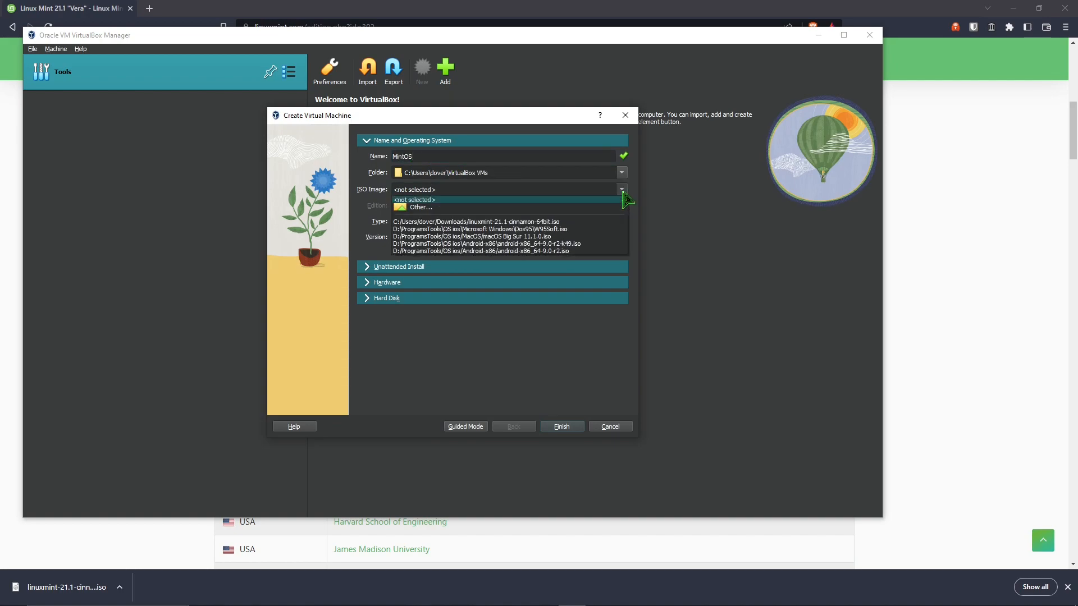
pyautogui.click(505, 208)
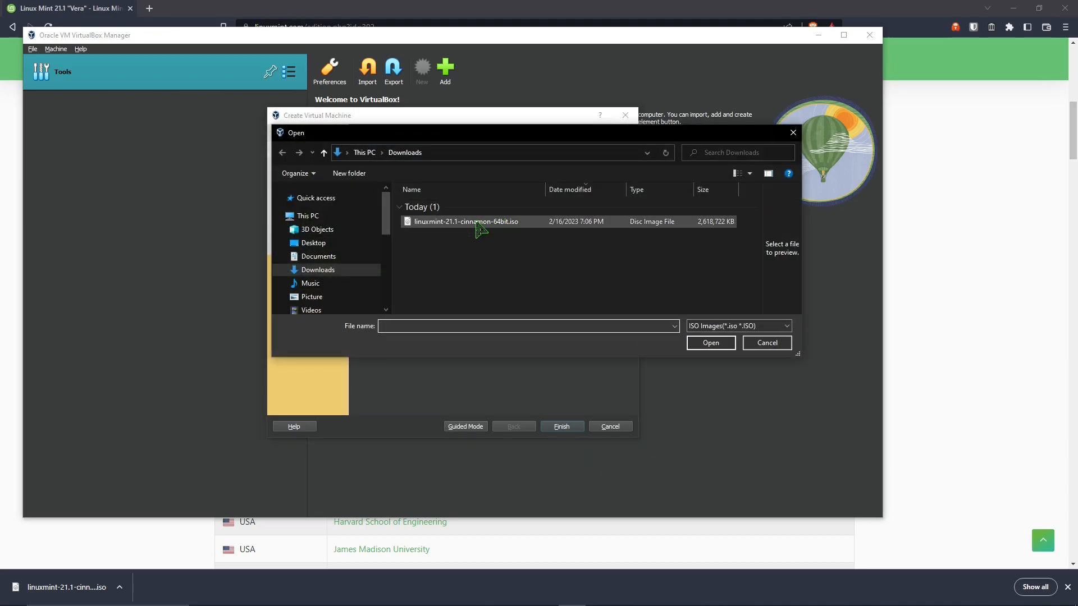
pyautogui.doubleClick(479, 223)
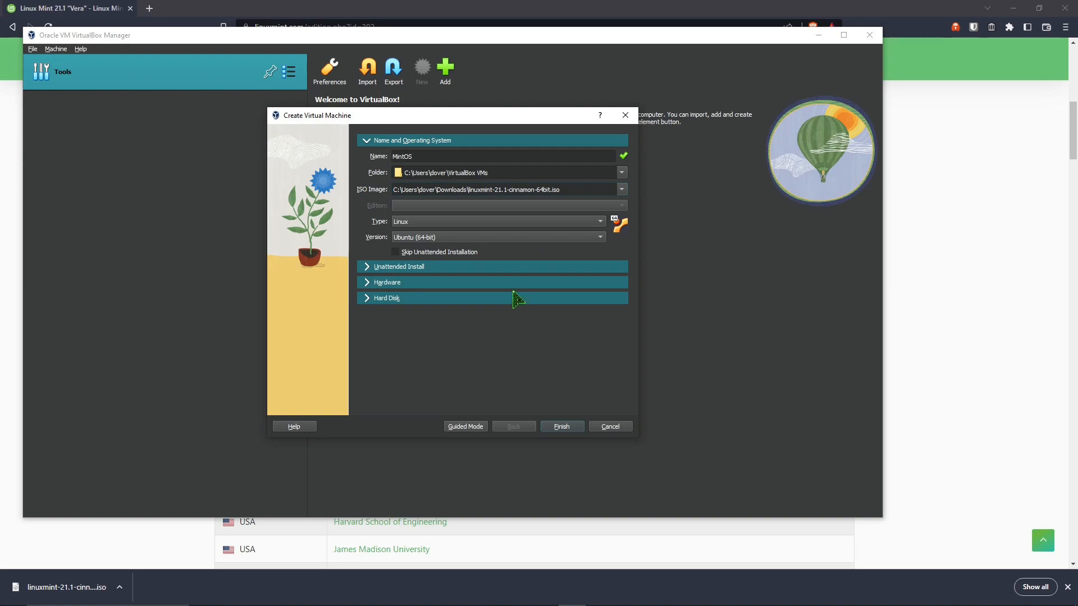
# Set the virtual machine's base memory to 8192 MB and its processors to 4.
pyautogui.click(369, 282)
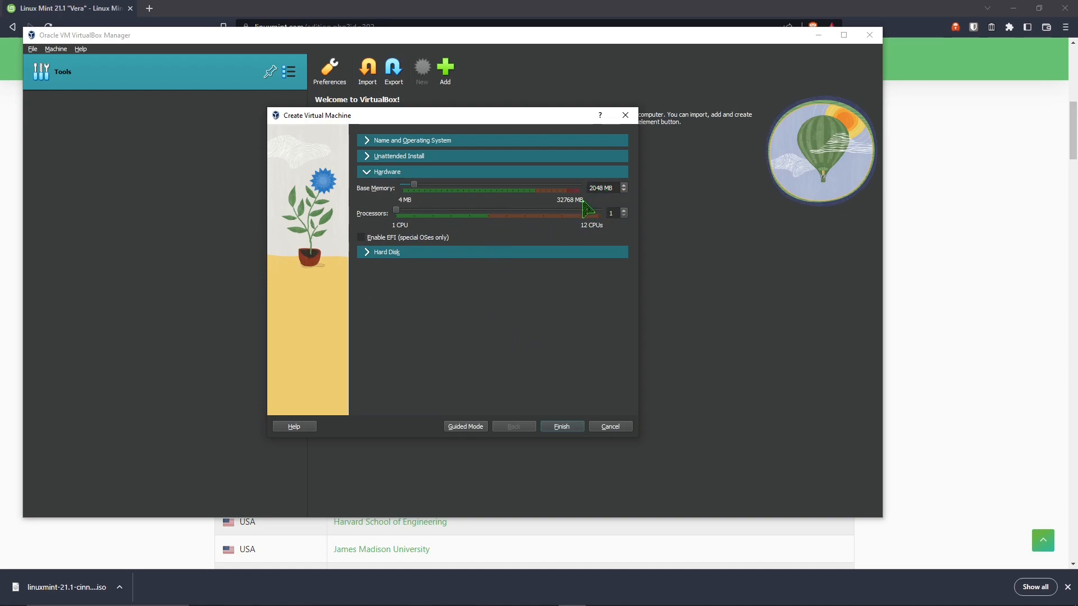
pyautogui.moveTo(414, 185); pyautogui.dragTo(425, 185)
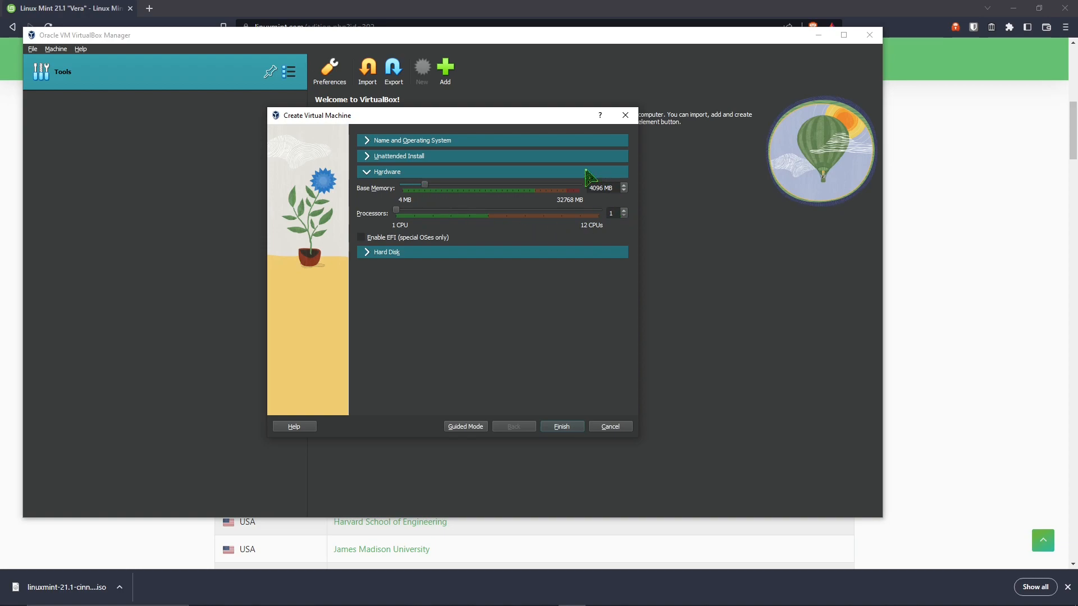
pyautogui.moveTo(425, 185); pyautogui.dragTo(447, 189)
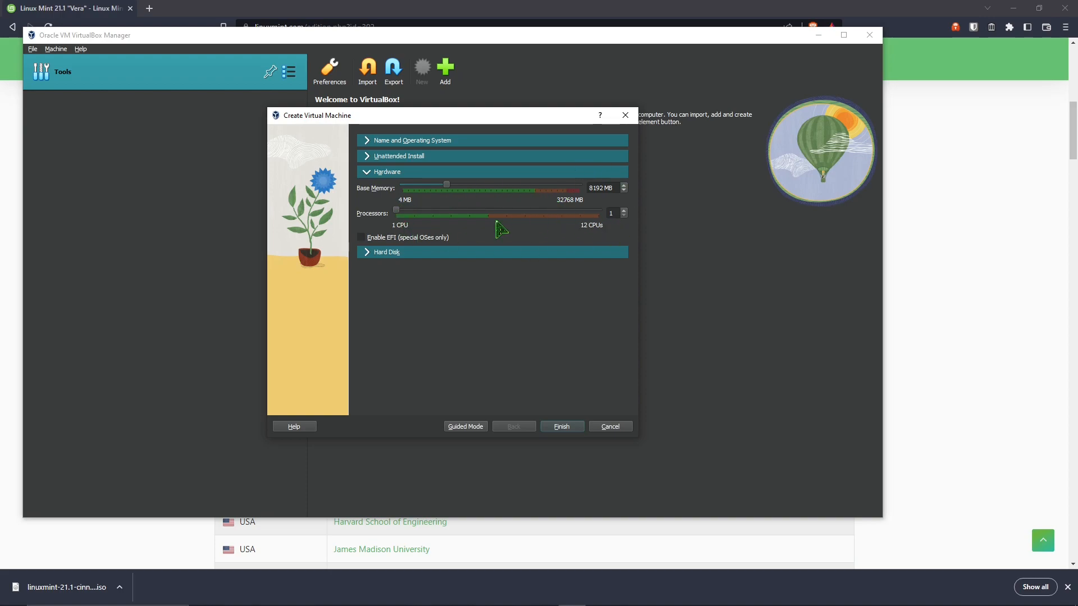
pyautogui.moveTo(400, 215); pyautogui.dragTo(452, 213)
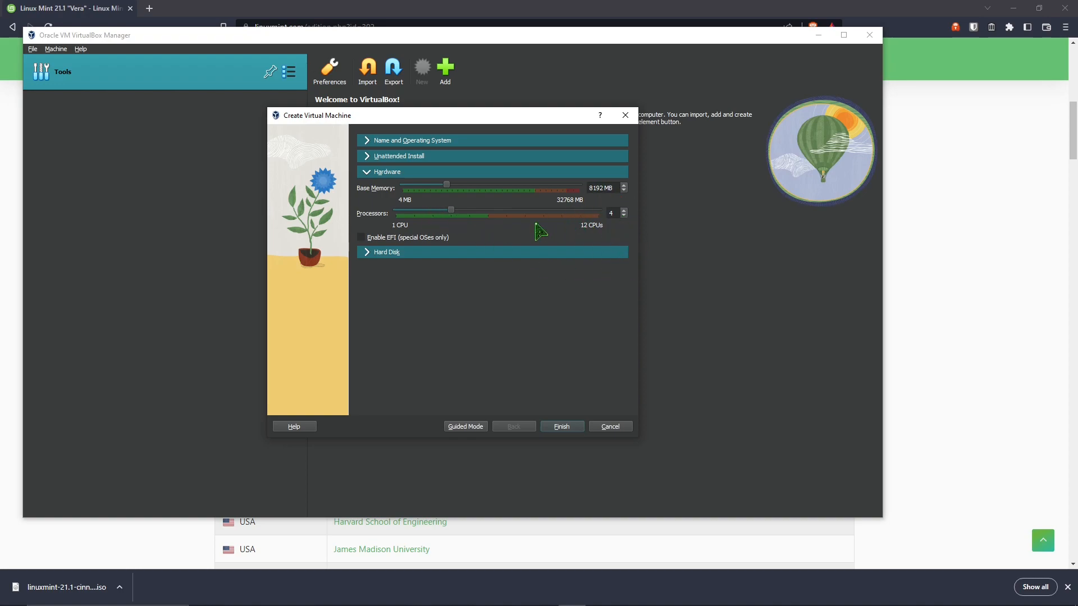
pyautogui.moveTo(451, 210)
pyautogui.mouseDown()
pyautogui.moveTo(578, 219)
pyautogui.moveTo(436, 225)
pyautogui.moveTo(447, 219)
pyautogui.mouseUp()
# Keep the new 25 GB VDI virtual hard disk and finish creating the virtual machine.
pyautogui.click(370, 254)
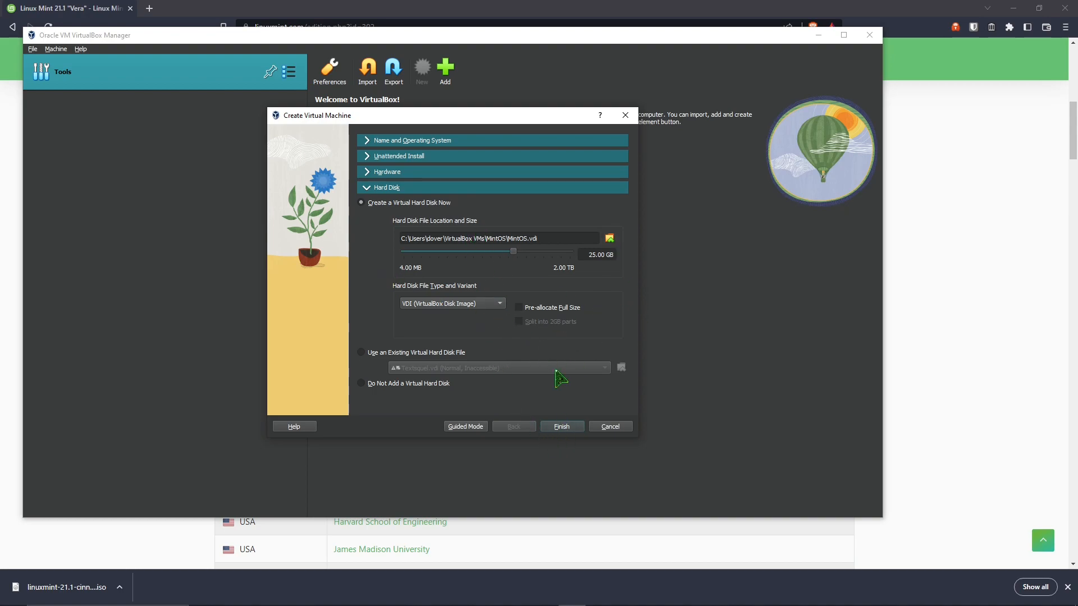
pyautogui.click(562, 429)
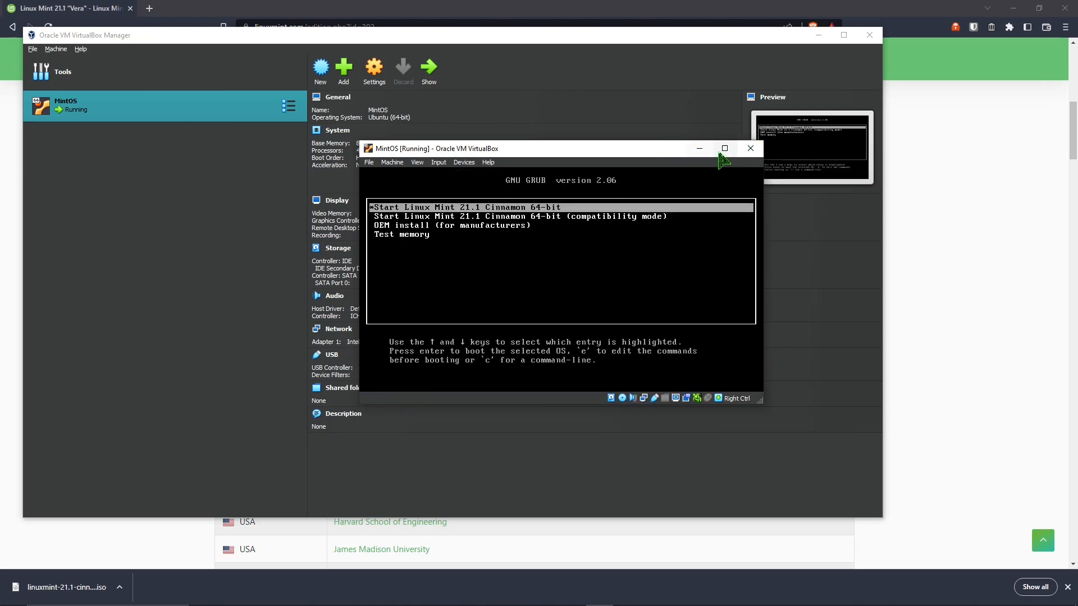
# Switch the running MintOS machine to full screen and boot the Start Linux Mint 21.1 Cinnamon 64-bit entry.
pyautogui.click(726, 149)
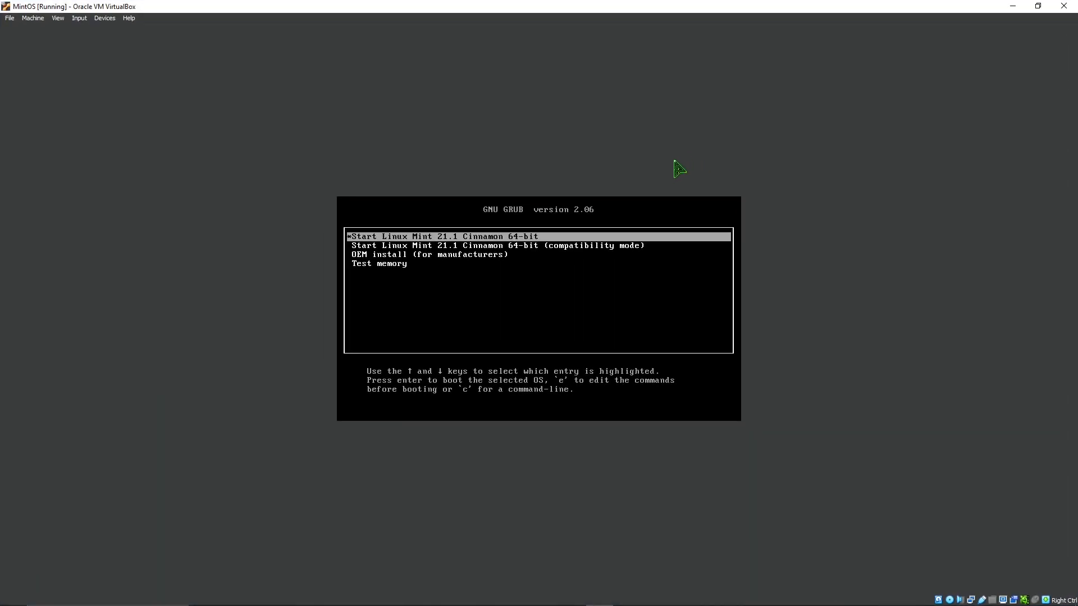
pyautogui.hotkey('ctrl', 'f')
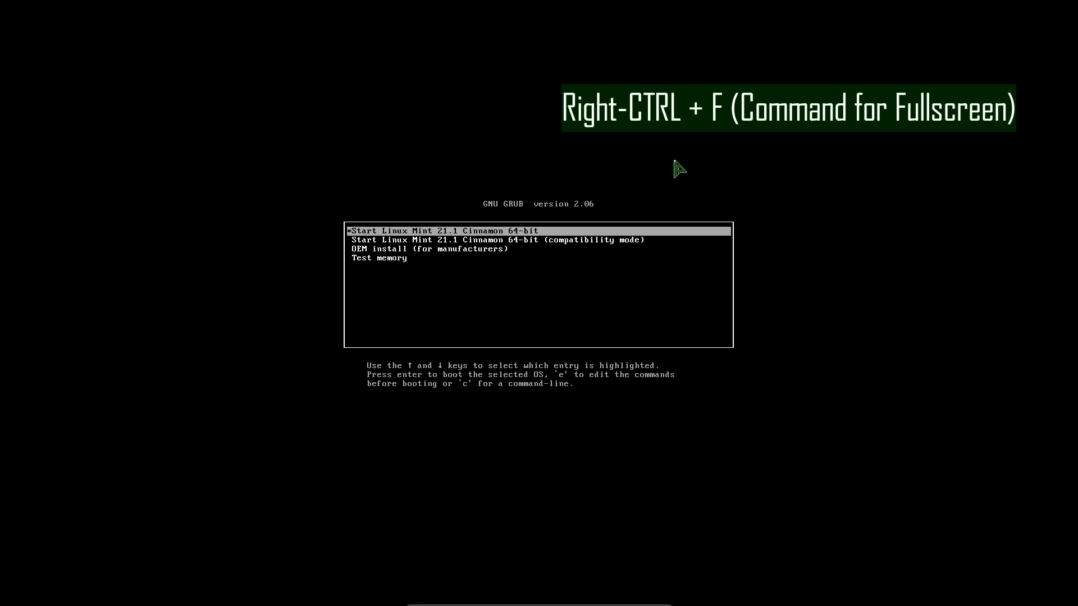
pyautogui.press('Return')
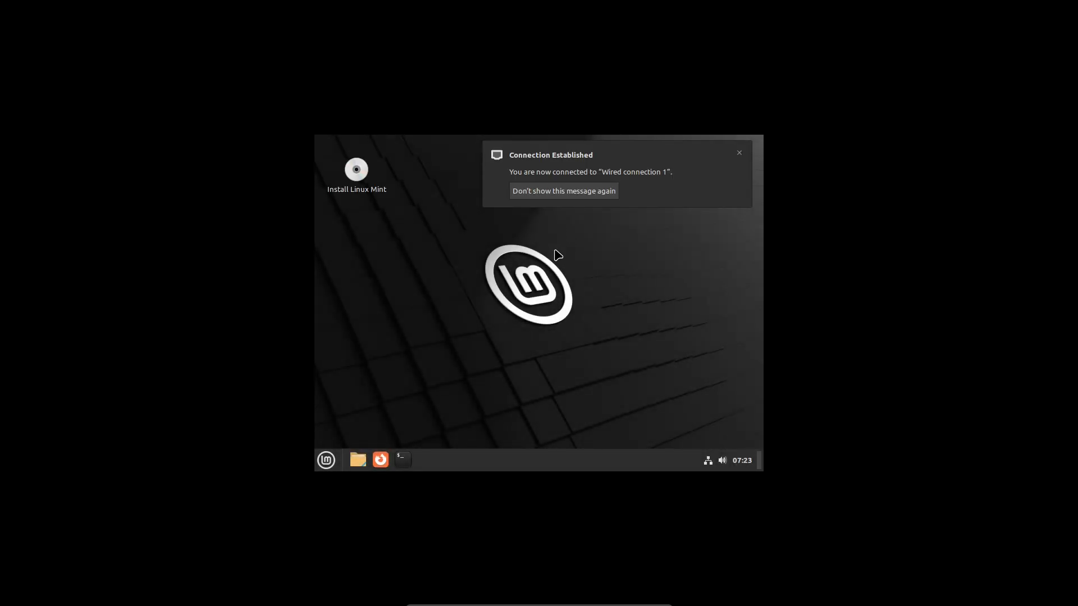
# Dismiss the connection notification and set the live desktop's resolution to 1920 × 1080 (16:9), keeping the new configuration.
pyautogui.click(738, 153)
pyautogui.rightClick(633, 284)
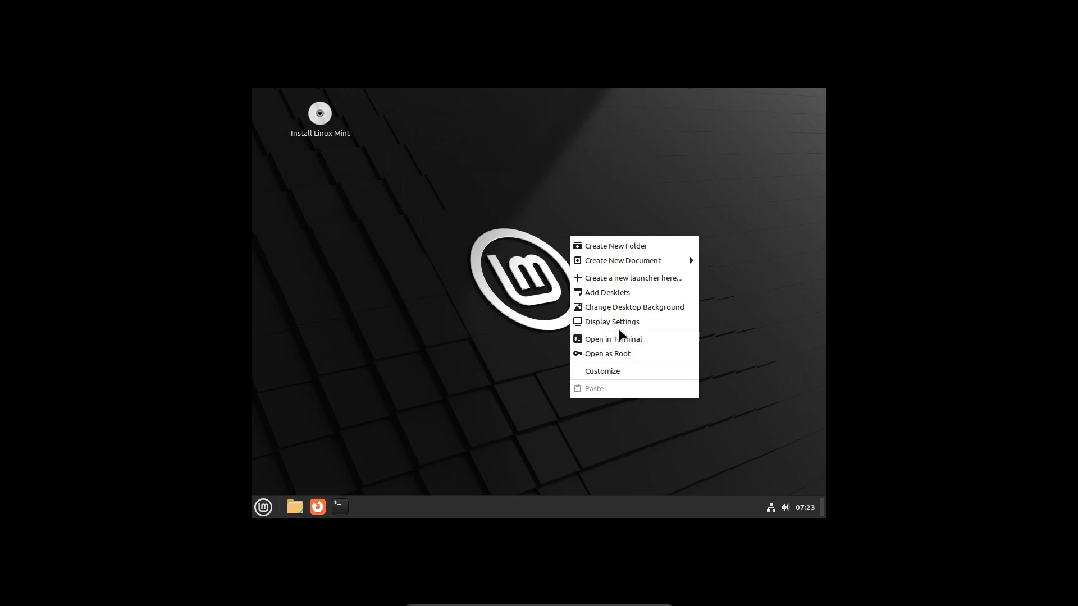
pyautogui.click(616, 320)
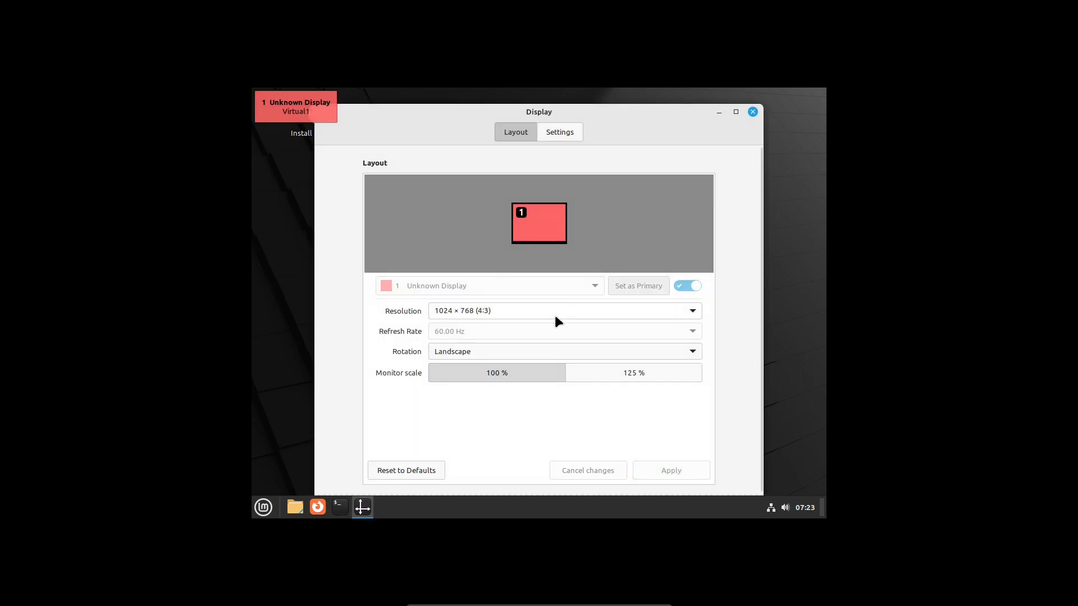
pyautogui.click(669, 310)
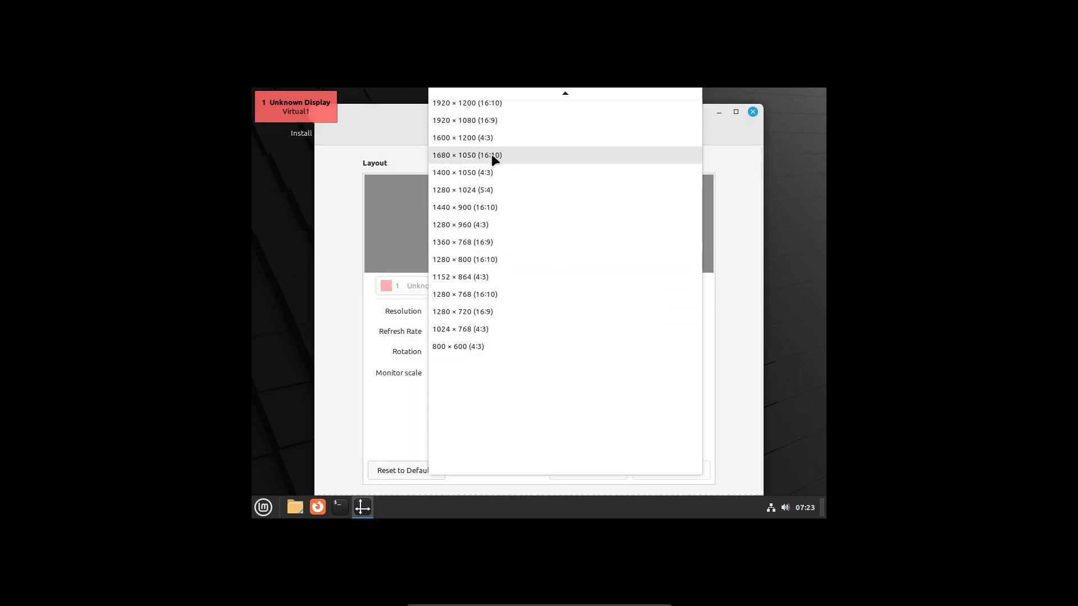
pyautogui.click(487, 121)
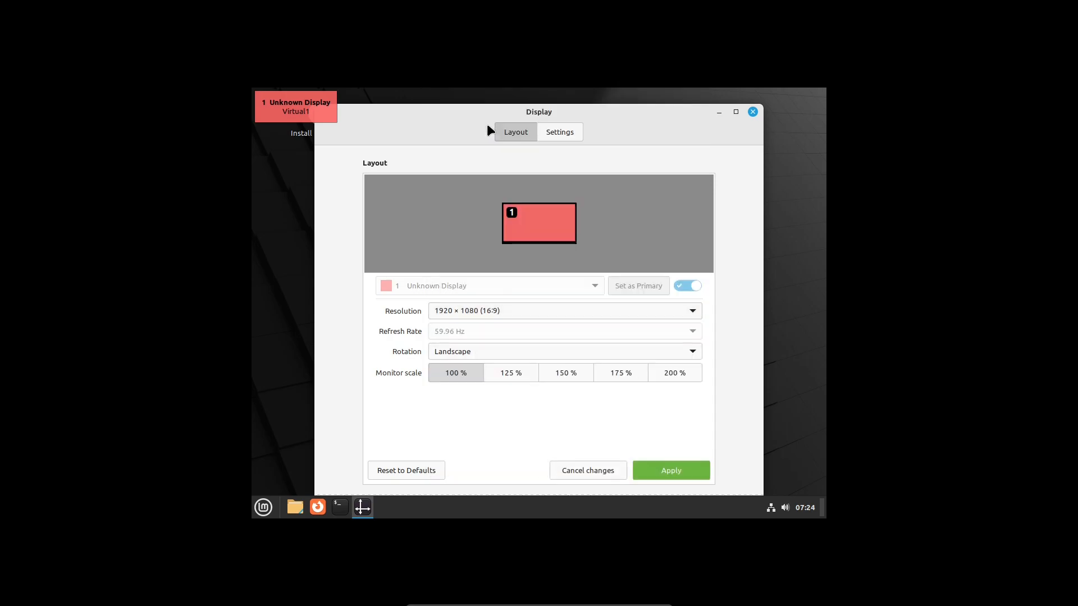
pyautogui.click(666, 469)
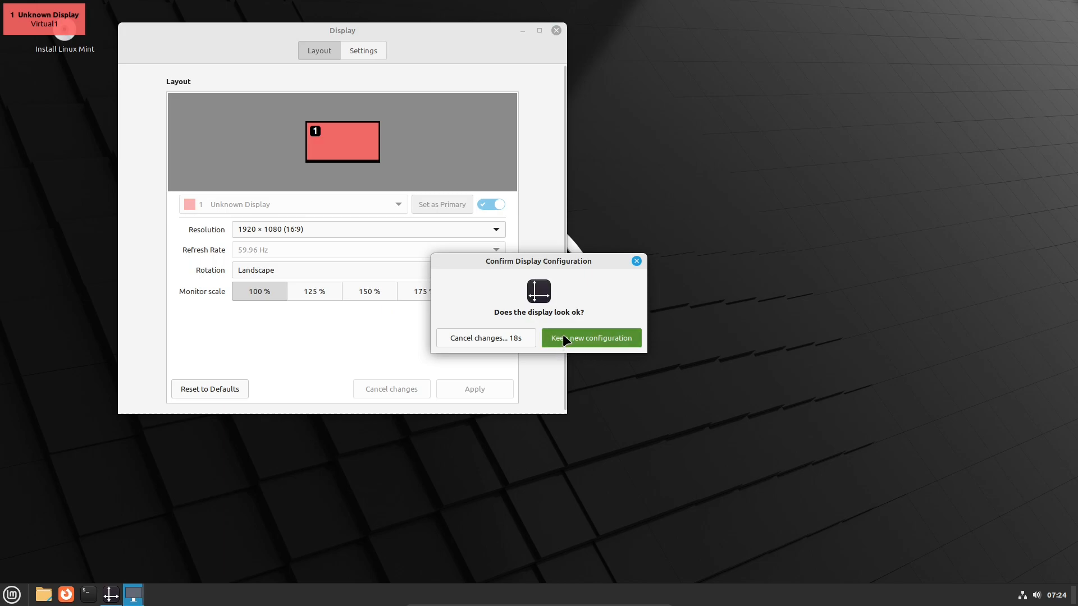
pyautogui.click(562, 336)
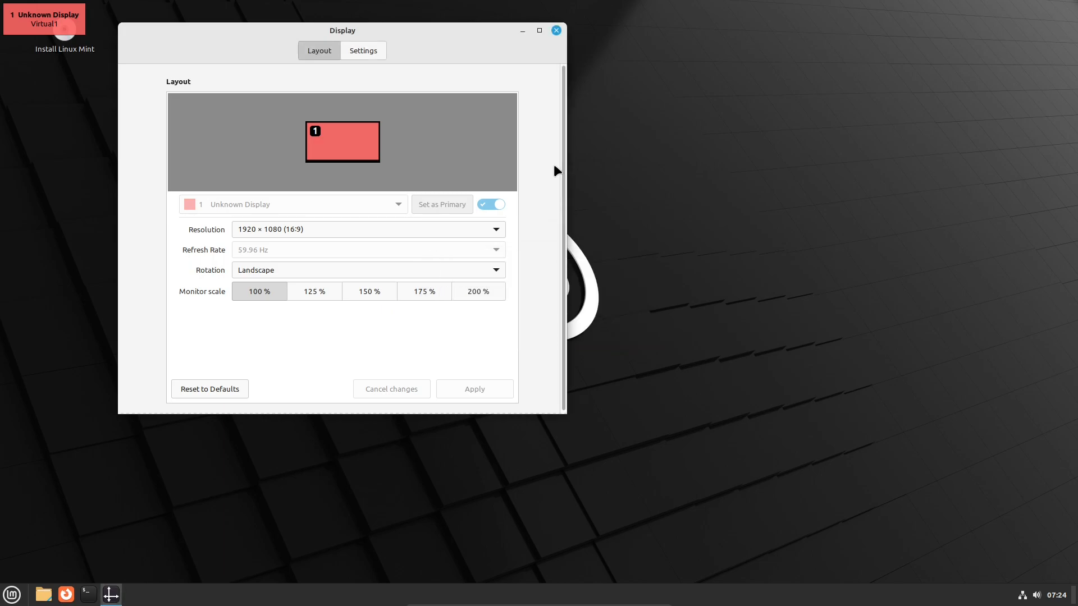
pyautogui.click(556, 30)
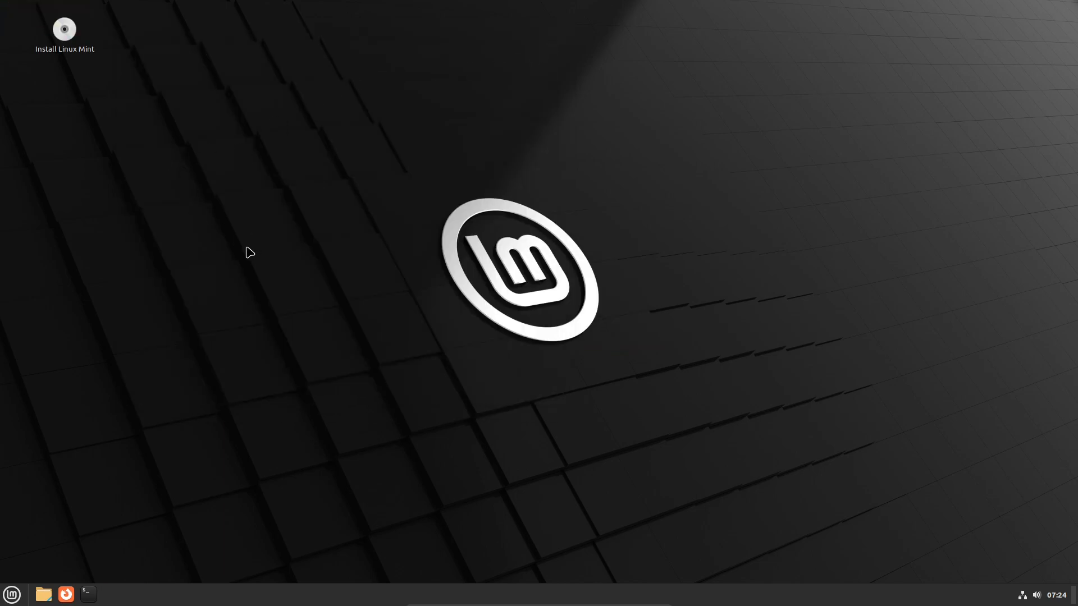
# Start the Linux Mint installer with English as the language and English (US) as the keyboard layout, and continue past the multimedia codecs page.
pyautogui.doubleClick(70, 35)
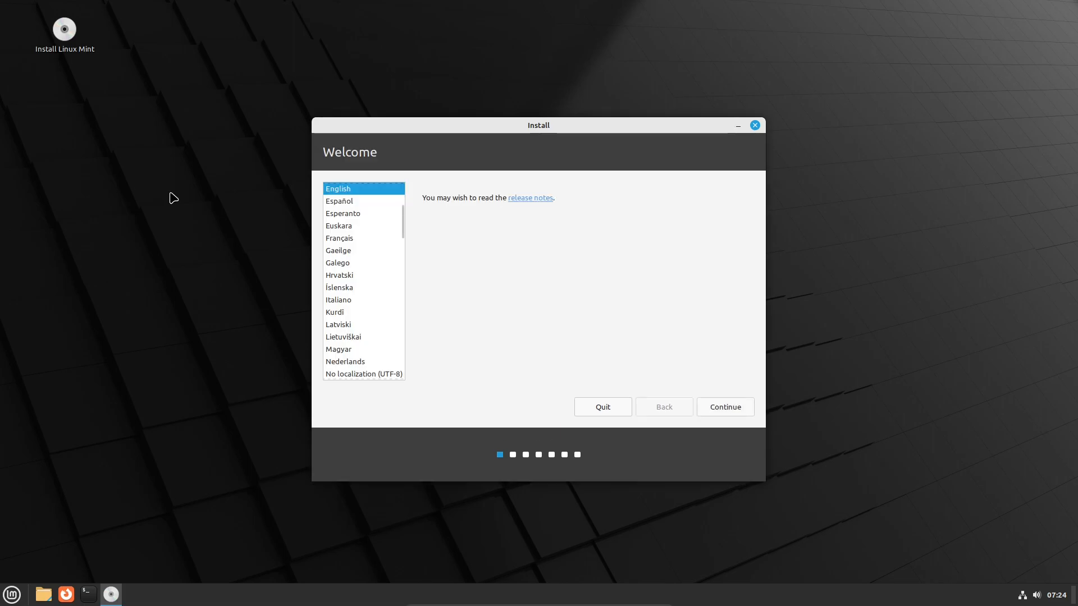
pyautogui.click(716, 403)
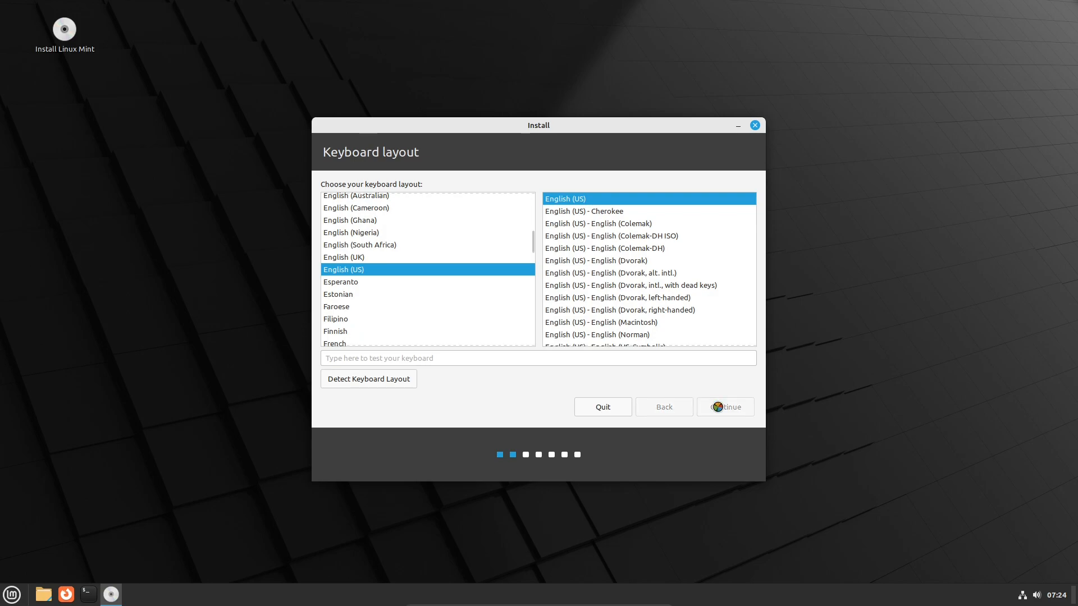
pyautogui.click(718, 407)
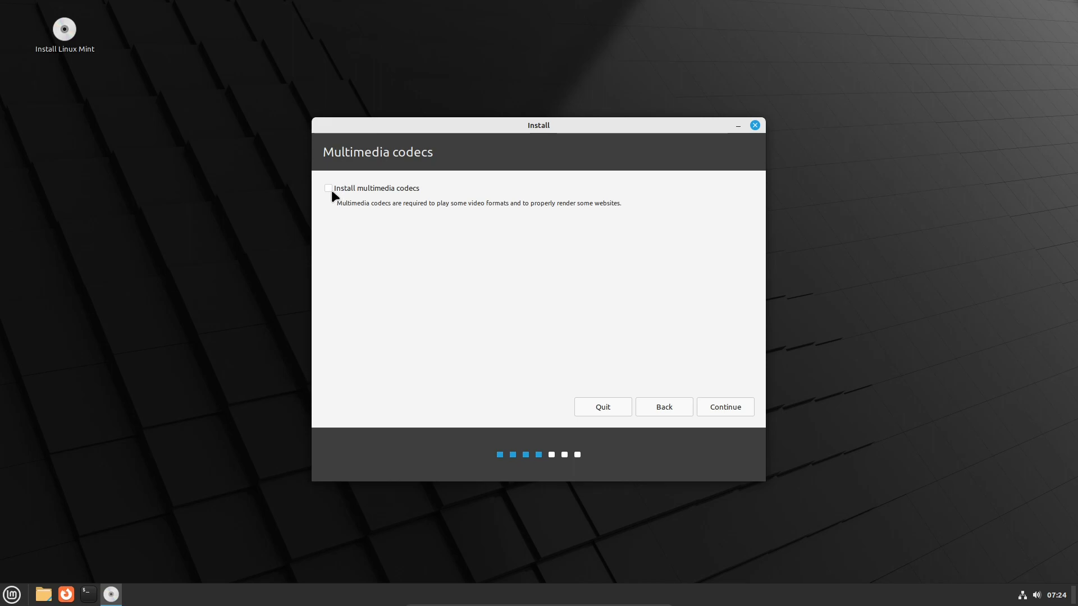
pyautogui.click(728, 407)
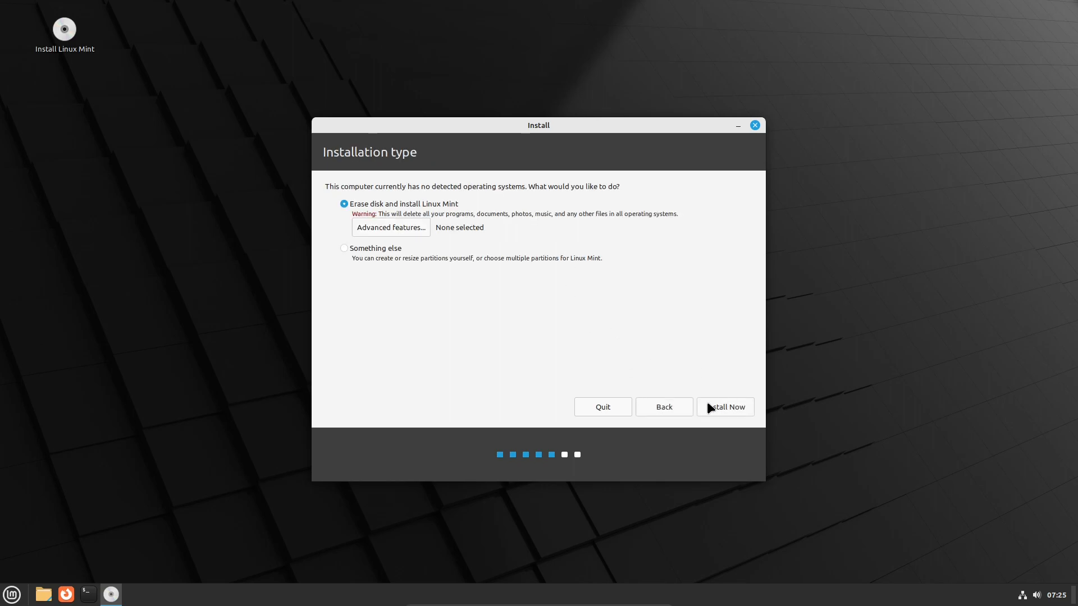
# Choose to erase the disk and install Linux Mint, write the changes to disk, and accept Vancouver as the location.
pyautogui.click(728, 406)
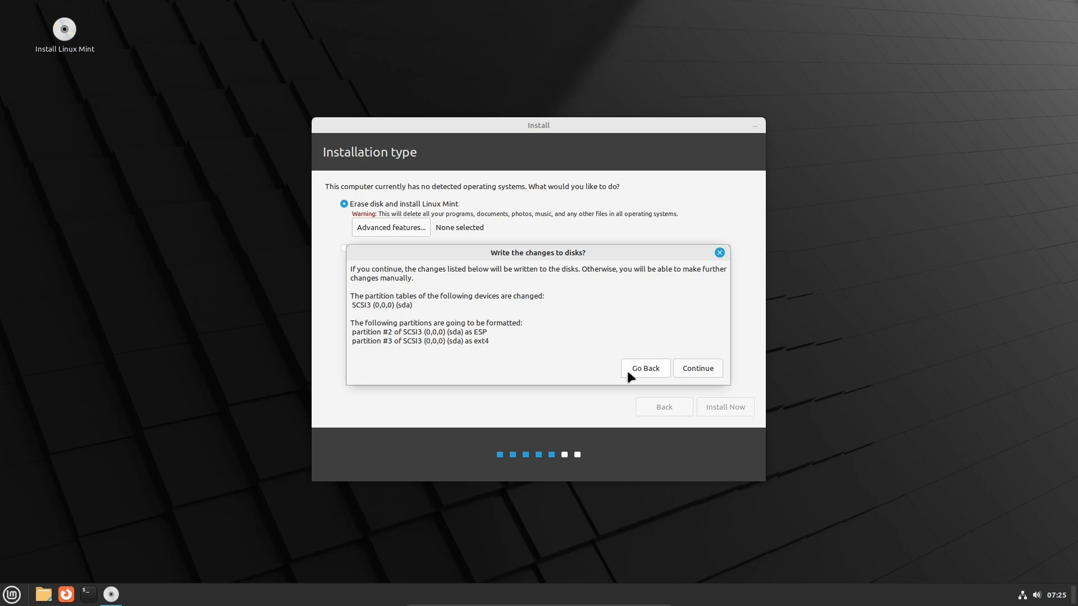
pyautogui.click(697, 369)
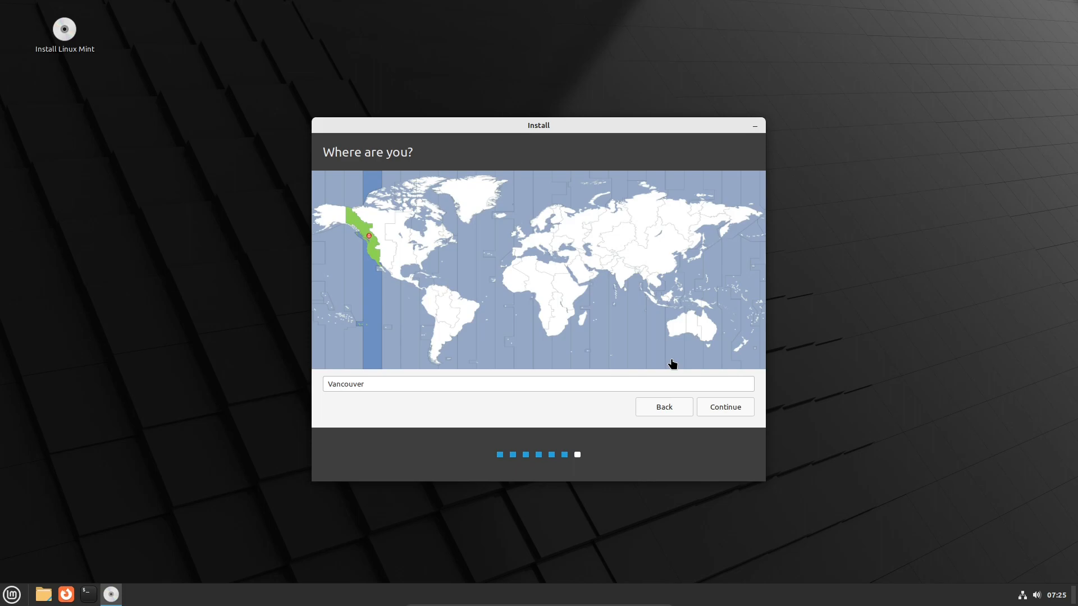
pyautogui.click(721, 409)
# Enter the account holder's name, type and confirm the account password, and continue the installation.
pyautogui.write('Sano PC Tech')
pyautogui.click(487, 257)
pyautogui.write('●●●●●●●●●●●●')
pyautogui.press('Tab')
pyautogui.write('●●●●●●●●●●●●')
pyautogui.click(724, 407)
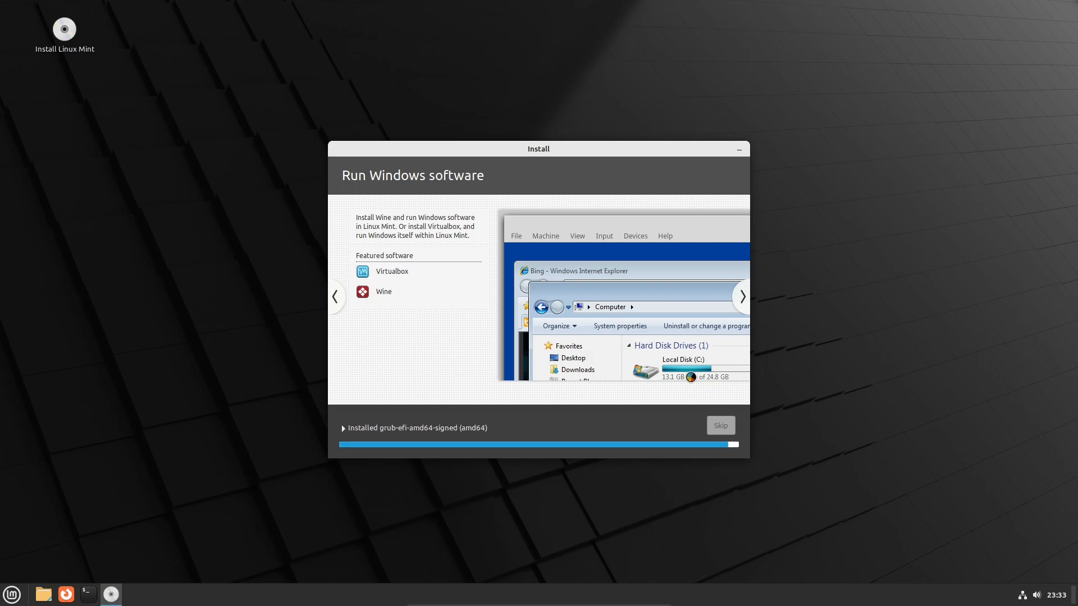
# Restart into the installed Linux Mint system and log in with the account password.
pyautogui.click(624, 328)
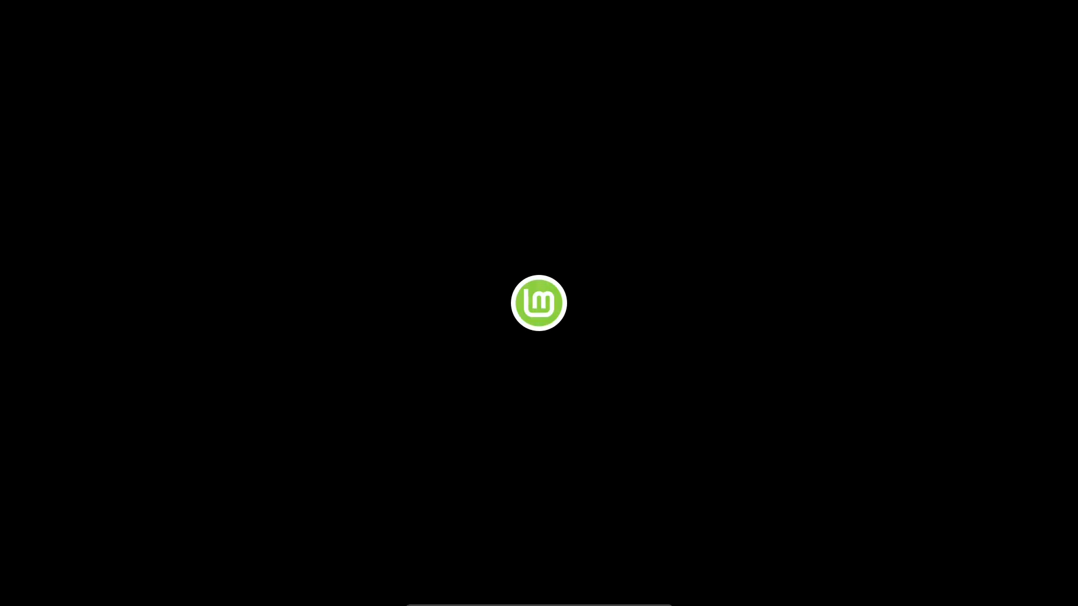
pyautogui.press('Return')
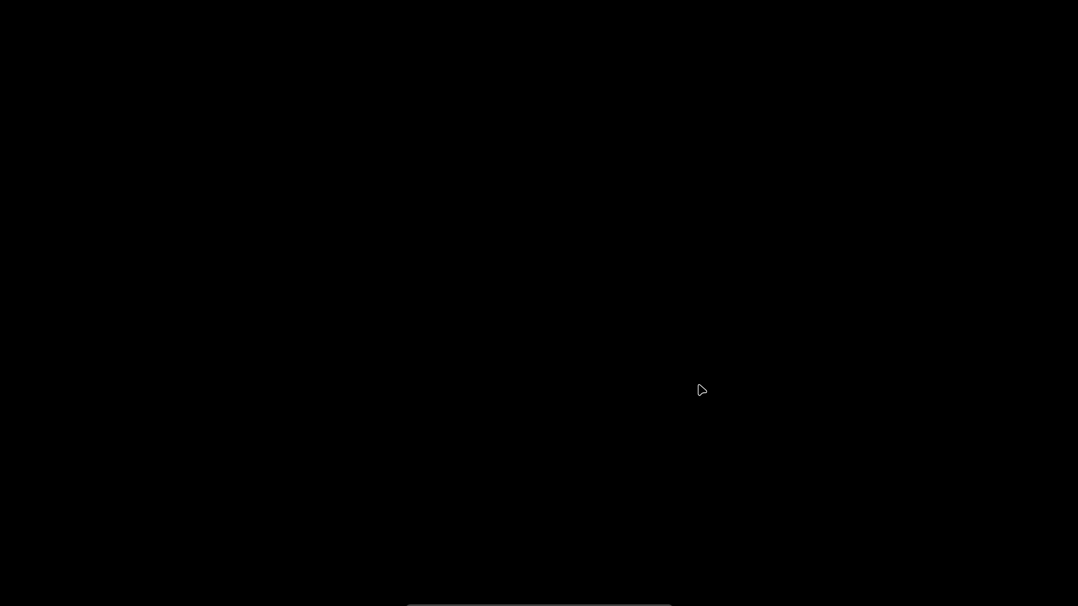
pyautogui.write('••••••••')
pyautogui.press('Return')
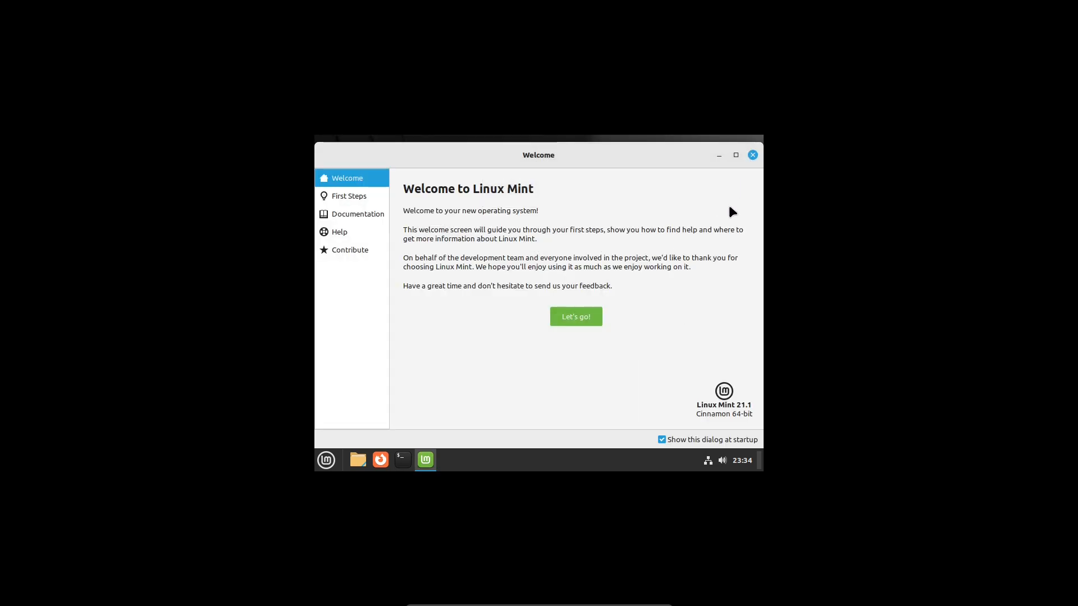
# Open the Welcome window's First Steps page, minimise it, and set the display resolution to 1920 × 1080 (16:9), keeping the new configuration.
pyautogui.click(588, 316)
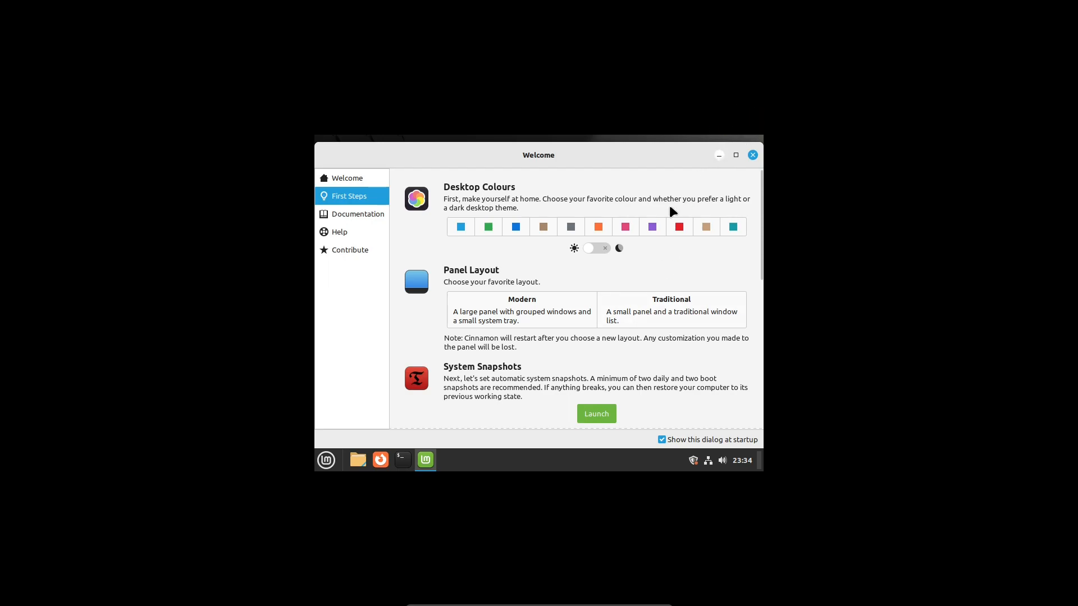
pyautogui.click(719, 155)
pyautogui.rightClick(546, 276)
pyautogui.click(611, 363)
pyautogui.click(530, 340)
pyautogui.scroll(7, 533, 180)
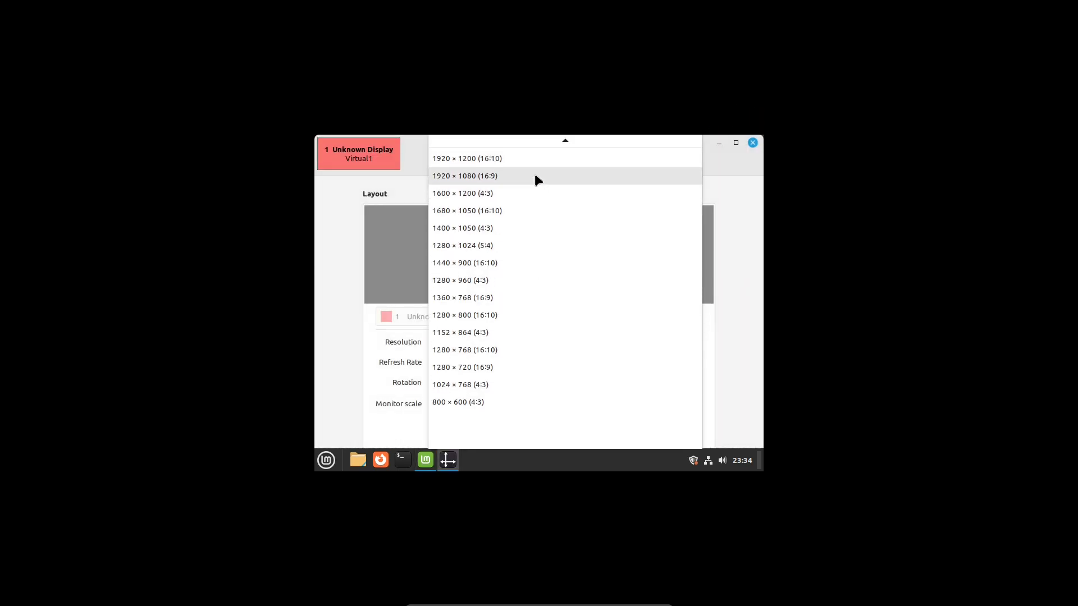
pyautogui.click(535, 176)
pyautogui.scroll(-3, 706, 348)
pyautogui.click(677, 424)
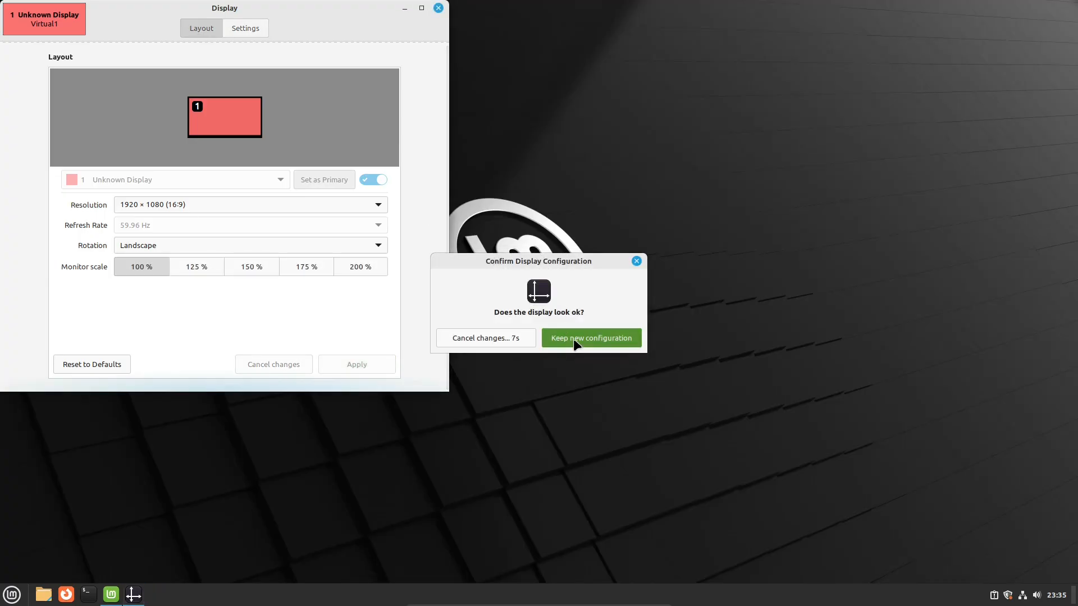
pyautogui.click(577, 343)
pyautogui.click(438, 7)
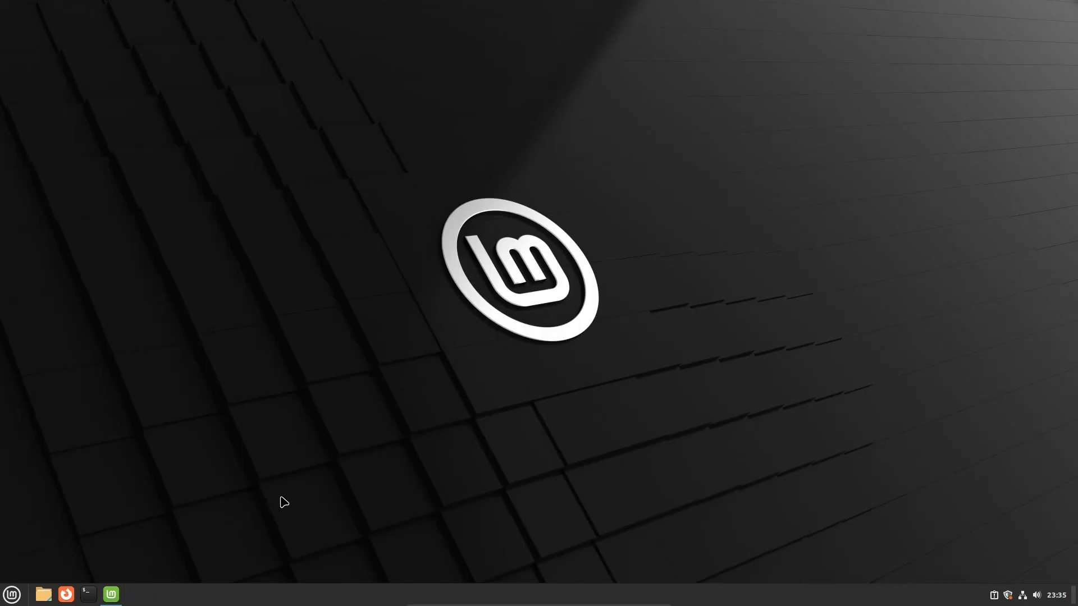
# Set the desktop colour to green on the First Steps page, and try the Traditional panel layout before returning to Modern.
pyautogui.click(112, 595)
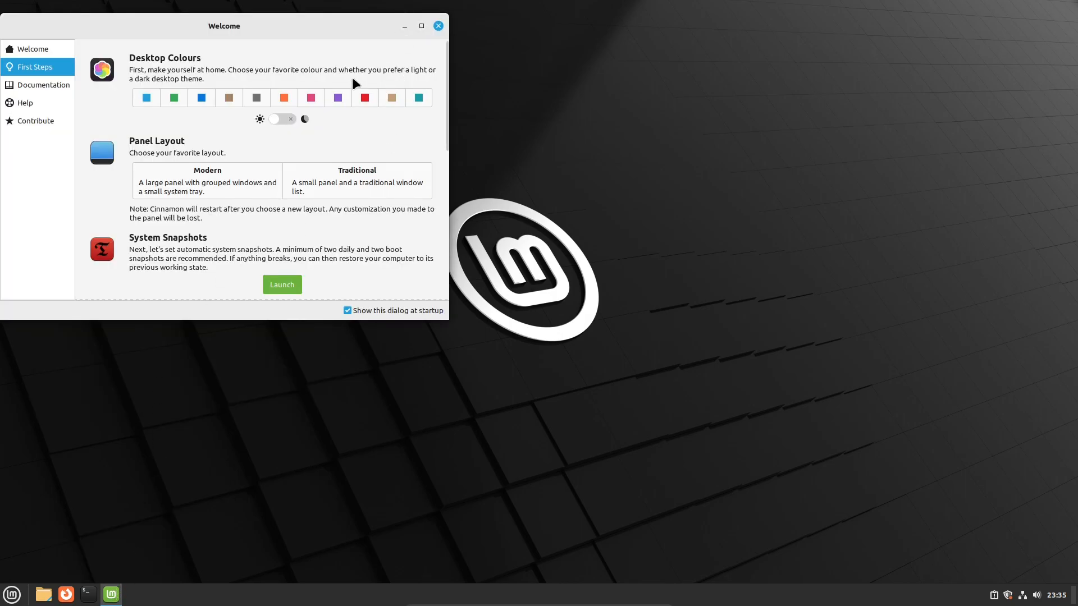
pyautogui.click(174, 98)
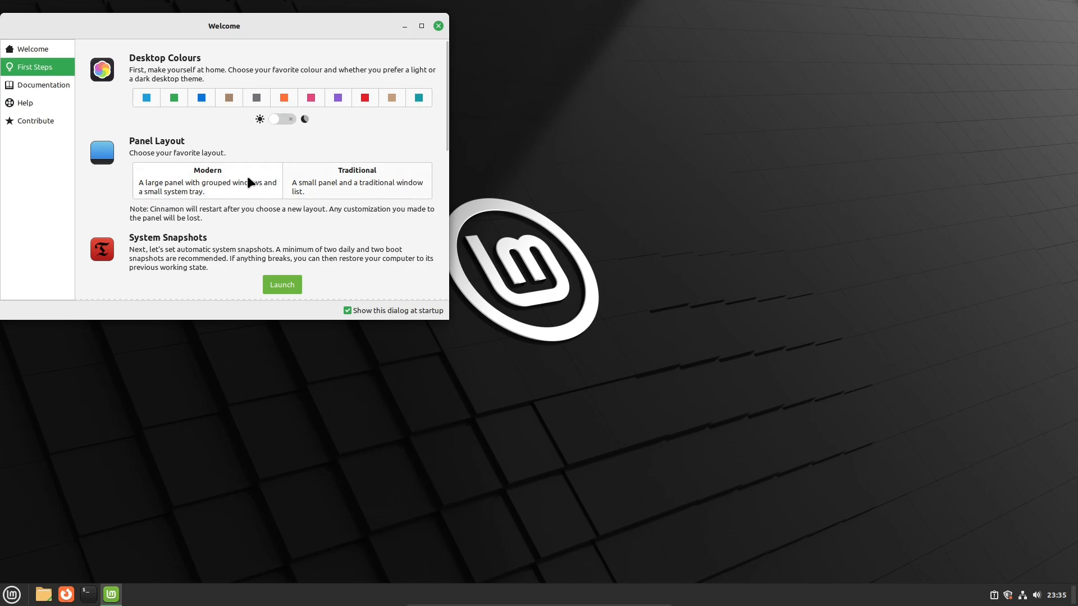
pyautogui.click(195, 184)
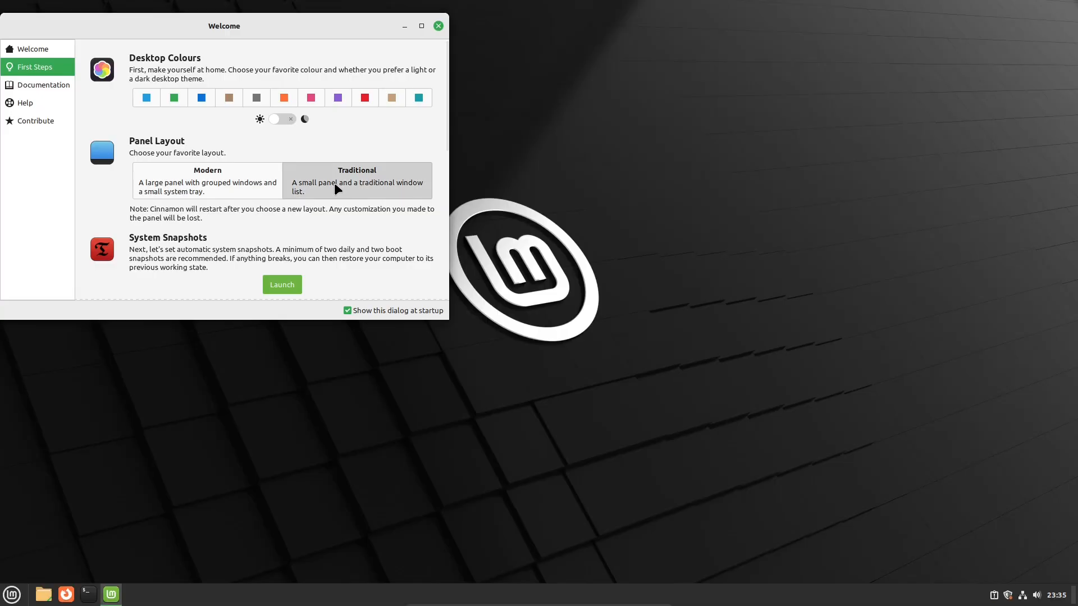
pyautogui.click(335, 184)
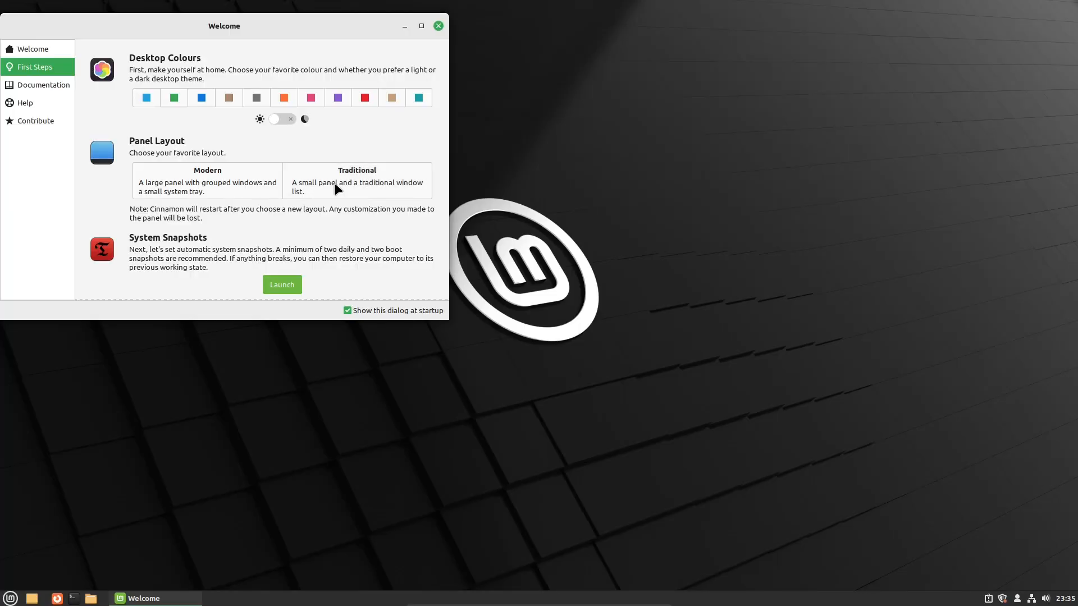
pyautogui.click(212, 179)
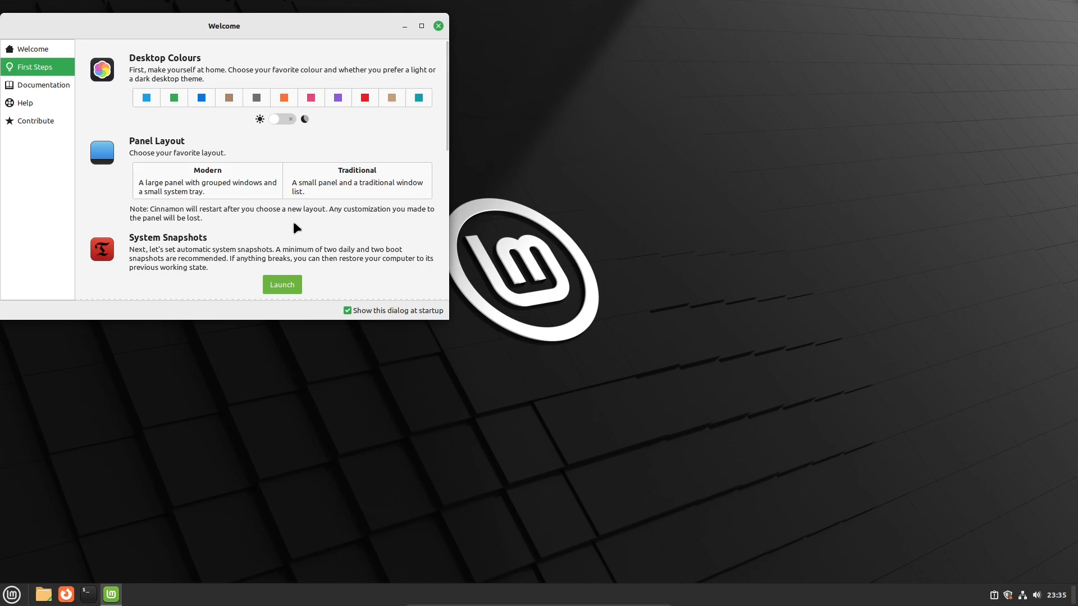
# Launch the Update Manager from the First Steps page and apply its available update.
pyautogui.scroll(-1, 328, 244)
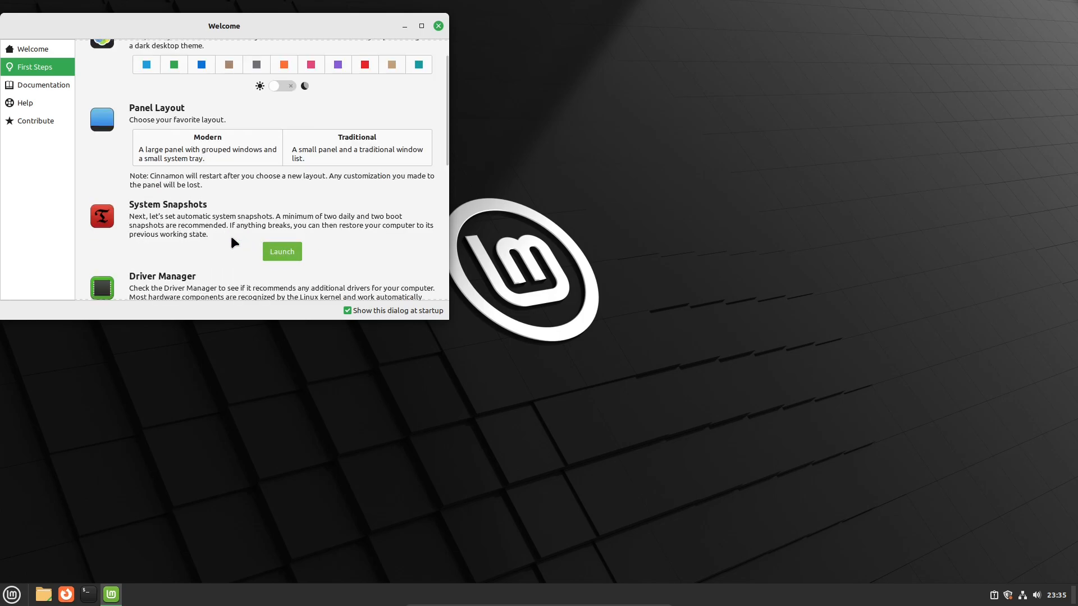
pyautogui.scroll(-1, 213, 257)
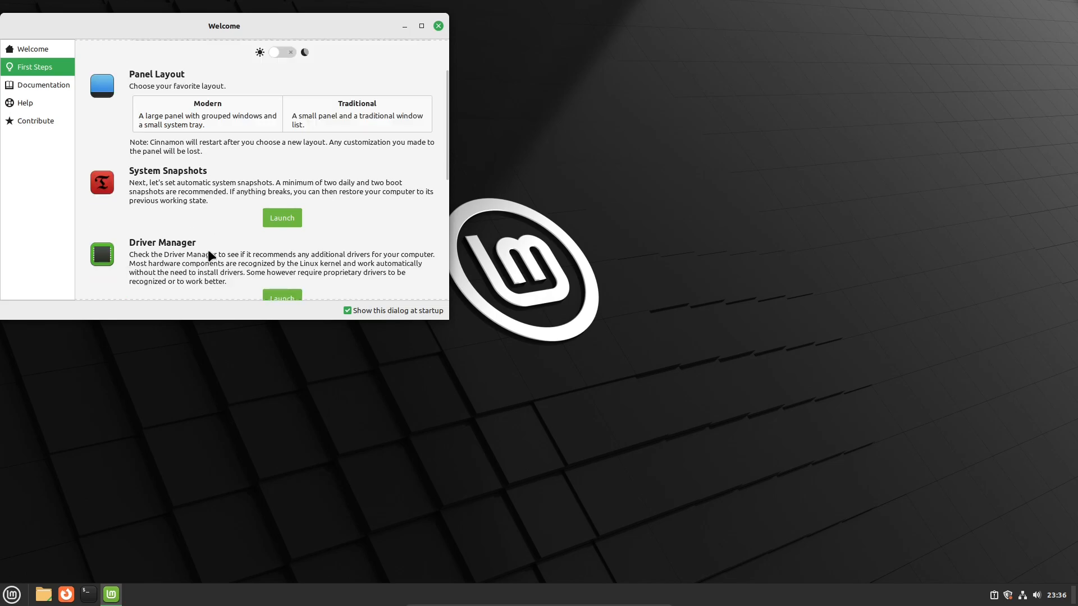
pyautogui.scroll(-3, 208, 253)
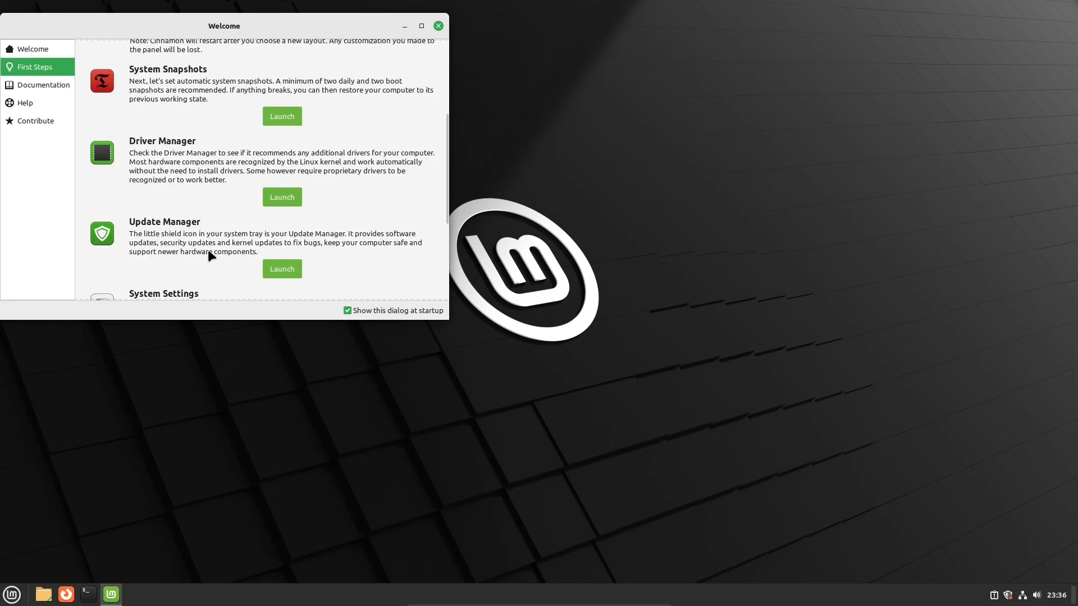
pyautogui.scroll(-1, 208, 249)
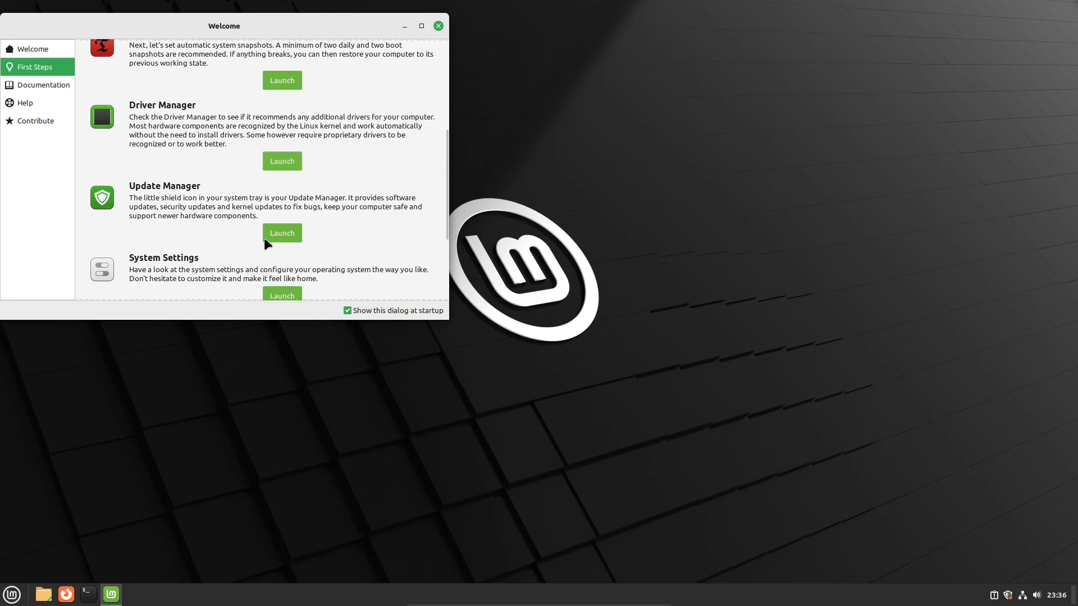
pyautogui.click(284, 235)
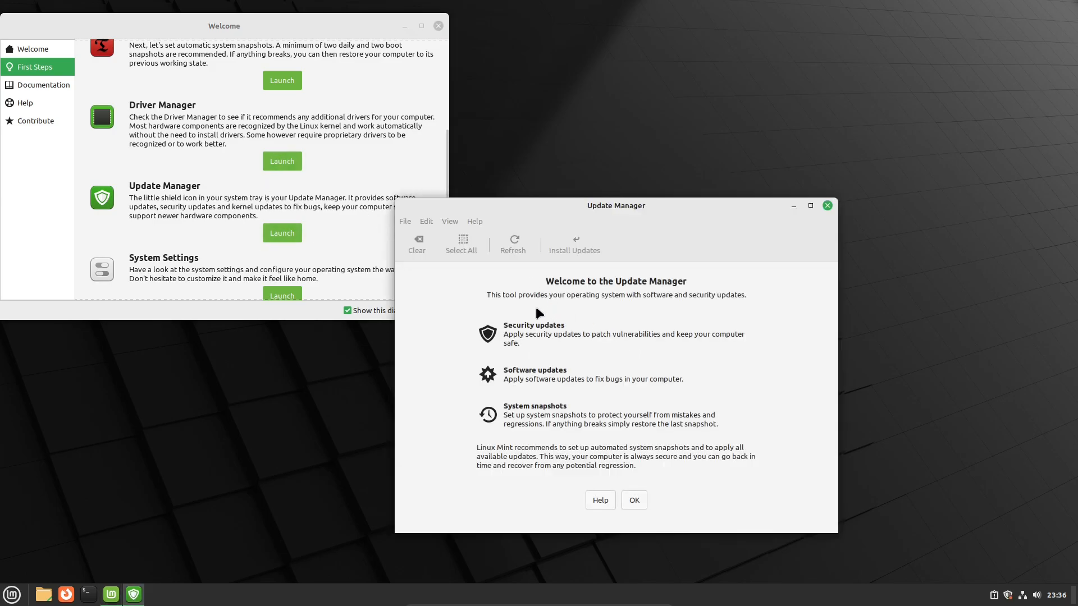
pyautogui.click(632, 502)
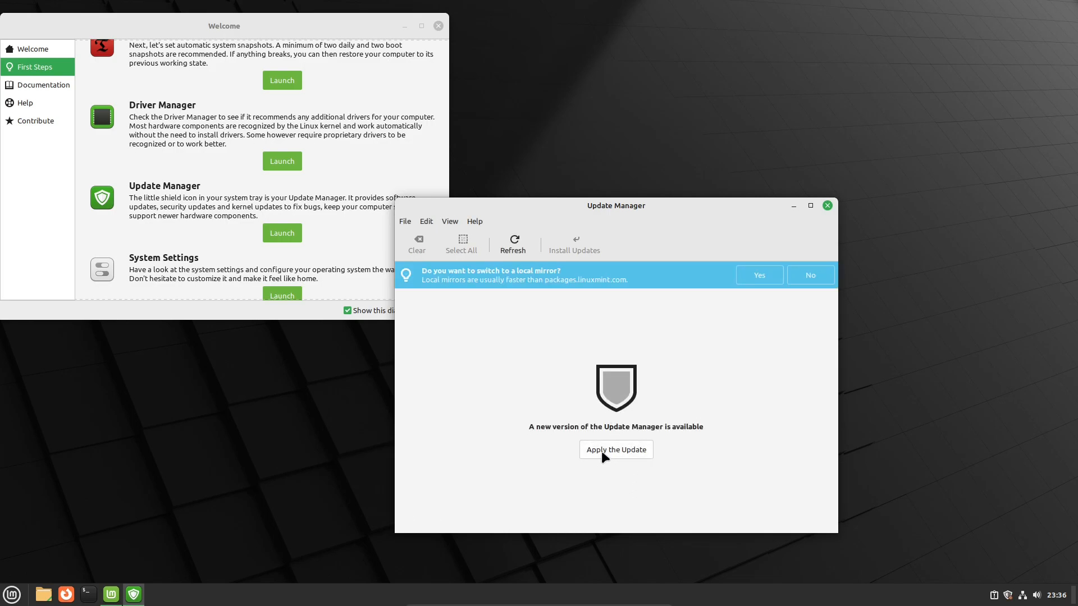
pyautogui.click(605, 449)
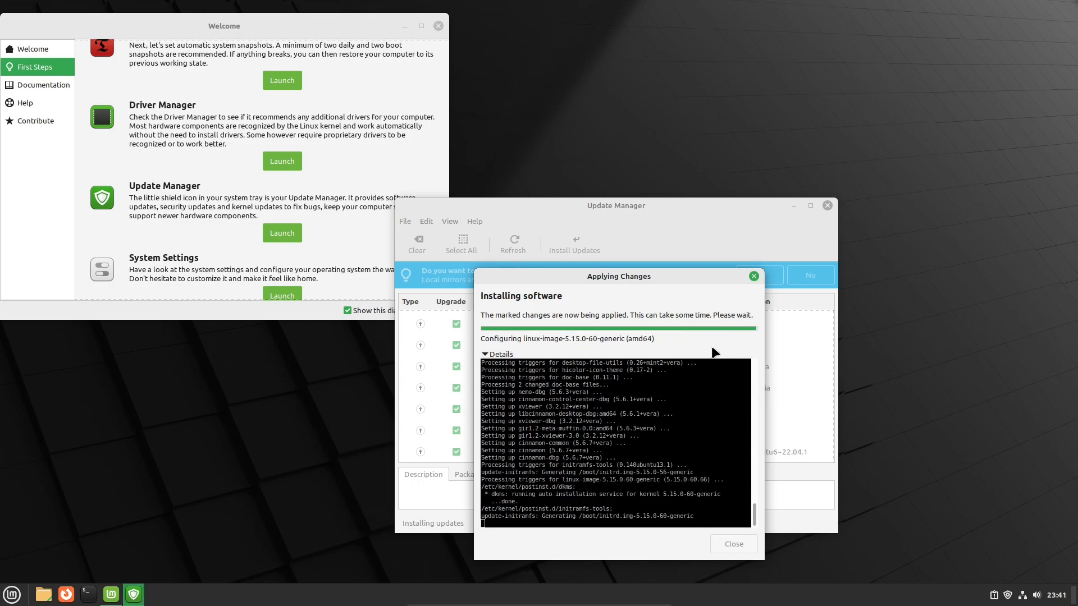
# Finish the software updates, close the Welcome and Update Manager windows, and restart Linux Mint.
pyautogui.click(759, 303)
pyautogui.press('Return')
pyautogui.click(466, 41)
pyautogui.click(438, 26)
pyautogui.click(827, 205)
pyautogui.click(12, 595)
pyautogui.click(29, 553)
pyautogui.click(502, 324)
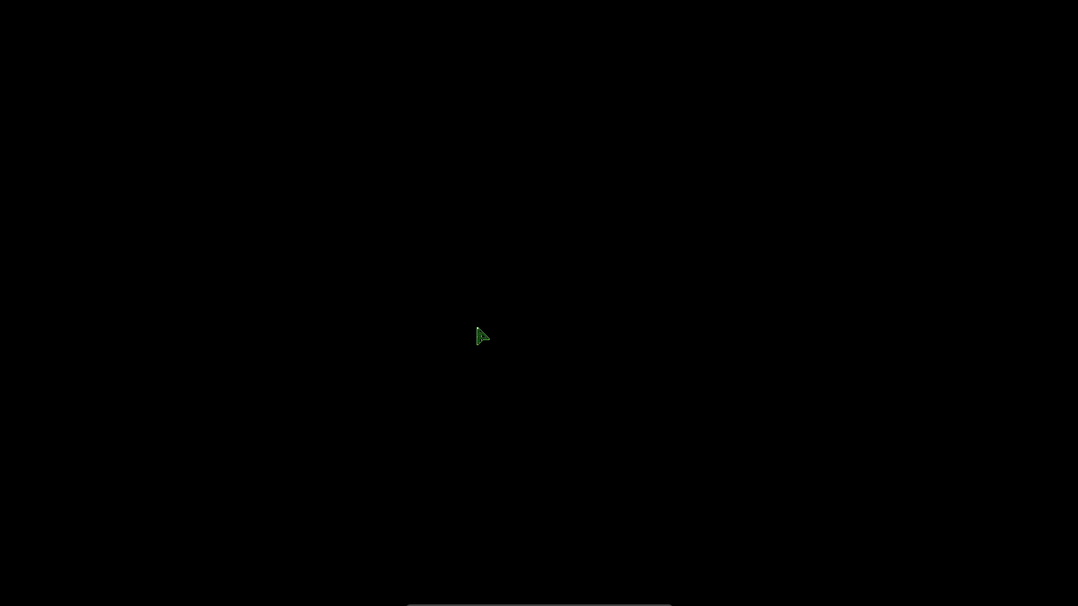
# Log in with the account password, turn off showing the Welcome dialog at startup, and close it.
pyautogui.write('********')
pyautogui.press('Return')
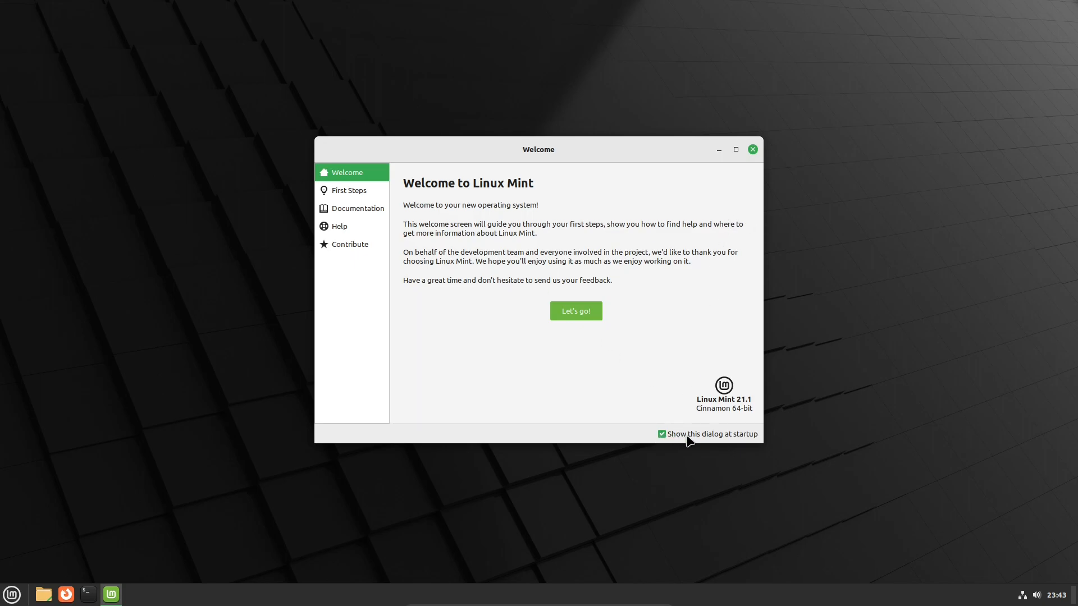
pyautogui.click(662, 434)
pyautogui.click(752, 150)
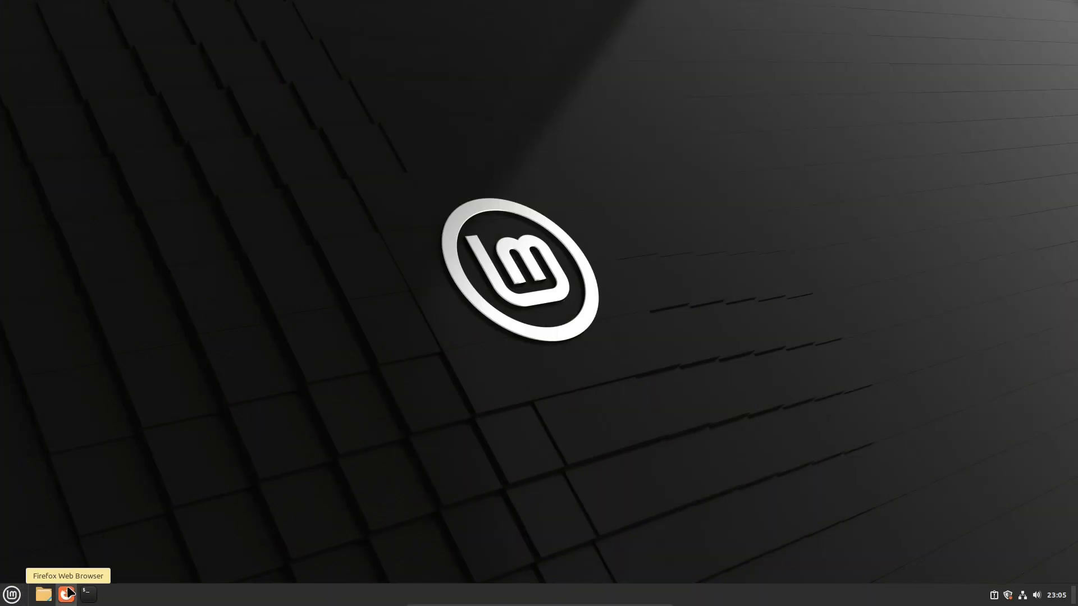
# Run sudo apt update -y in a terminal, authenticate with the account password, and run sudo apt upgrade -y.
pyautogui.click(88, 594)
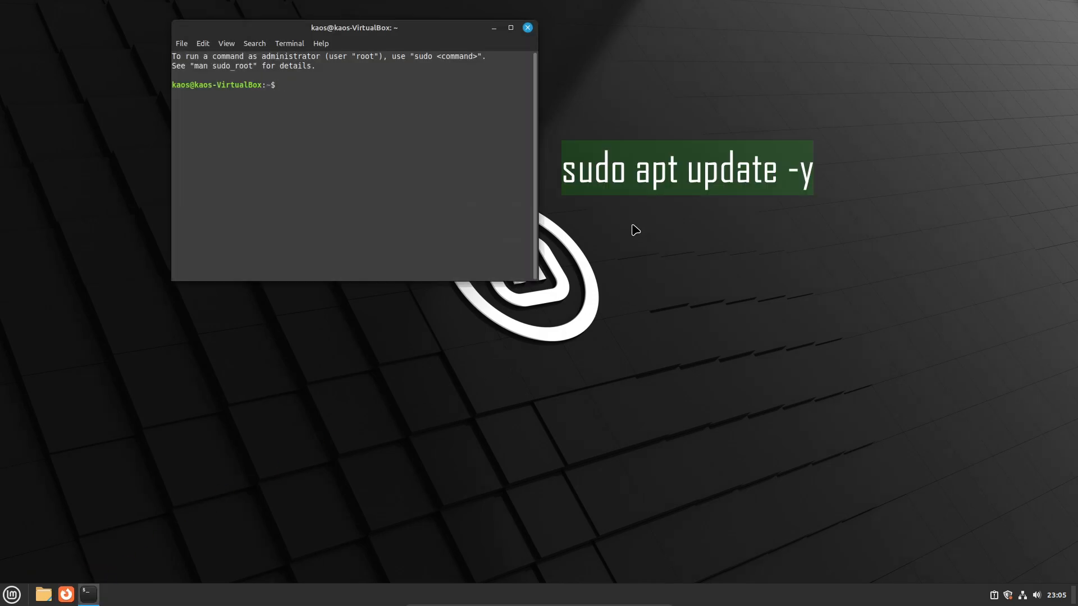
pyautogui.write('sudo apt update -y')
pyautogui.press('Return')
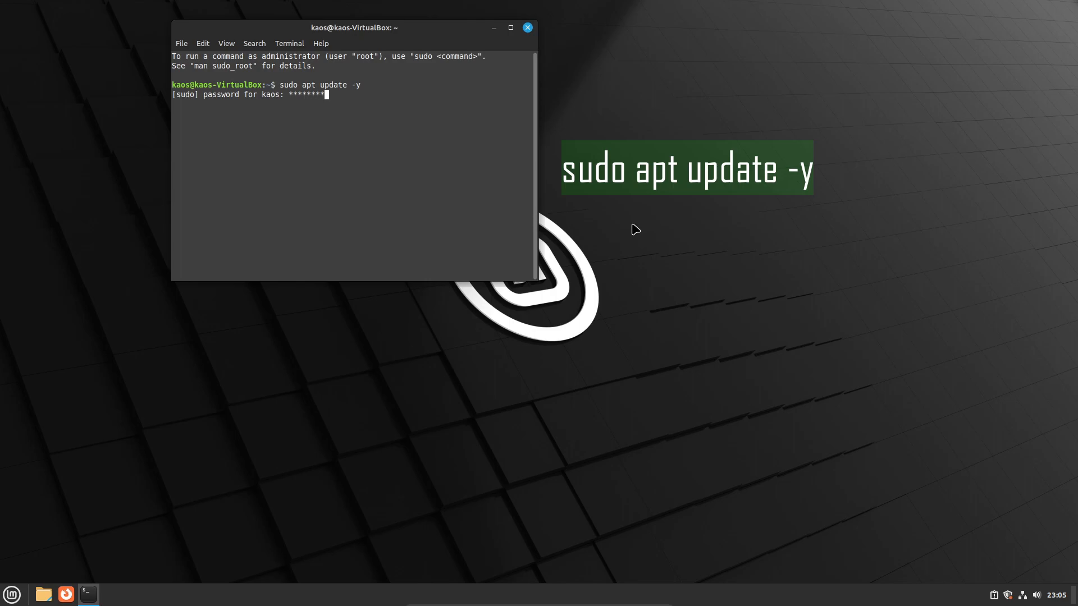
pyautogui.write('***')
pyautogui.press('Return')
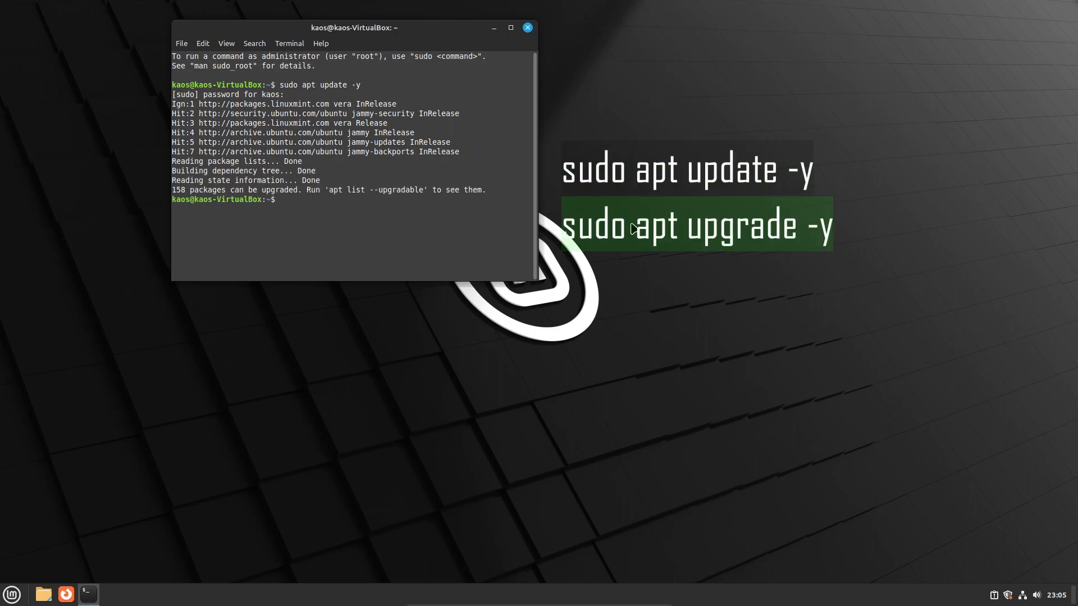
pyautogui.write('sudo apt upgrade -')
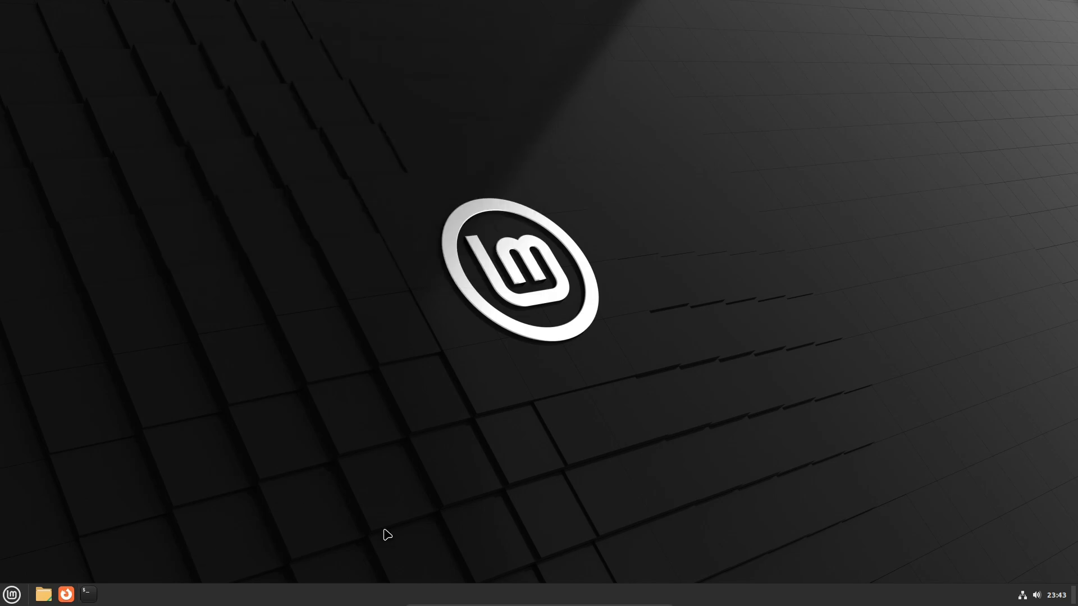
# Launch Firefox, maximize its window, and open YouTube in a new tab.
pyautogui.click(70, 591)
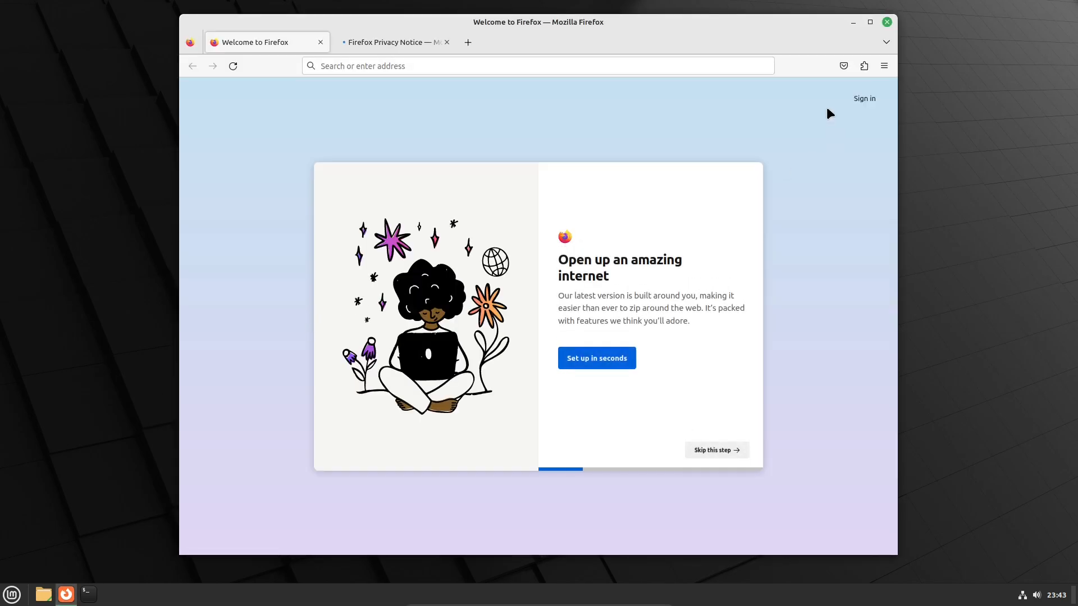
pyautogui.click(871, 24)
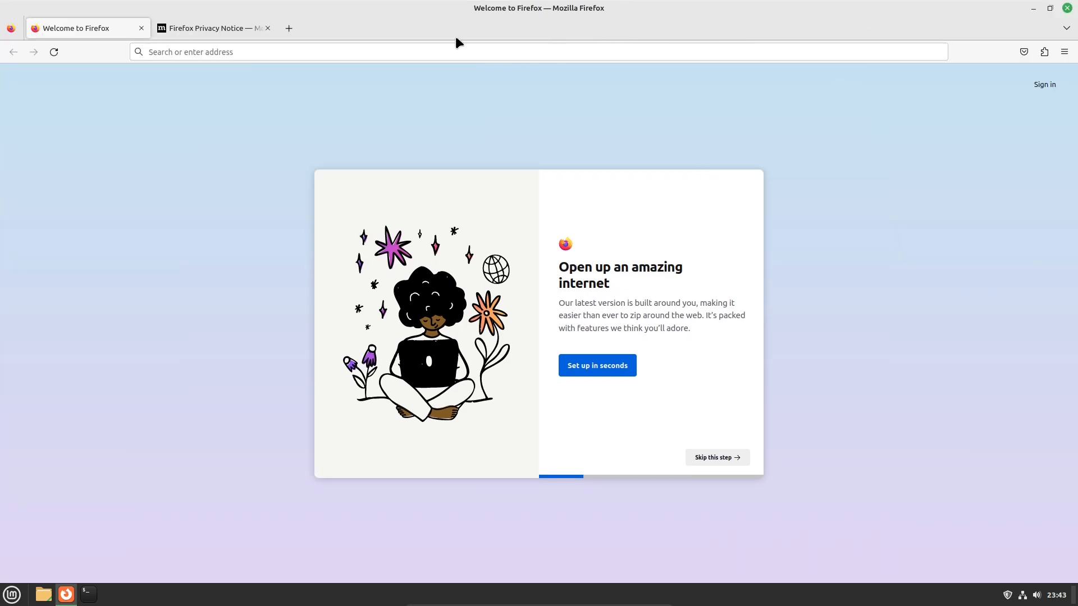
pyautogui.click(289, 28)
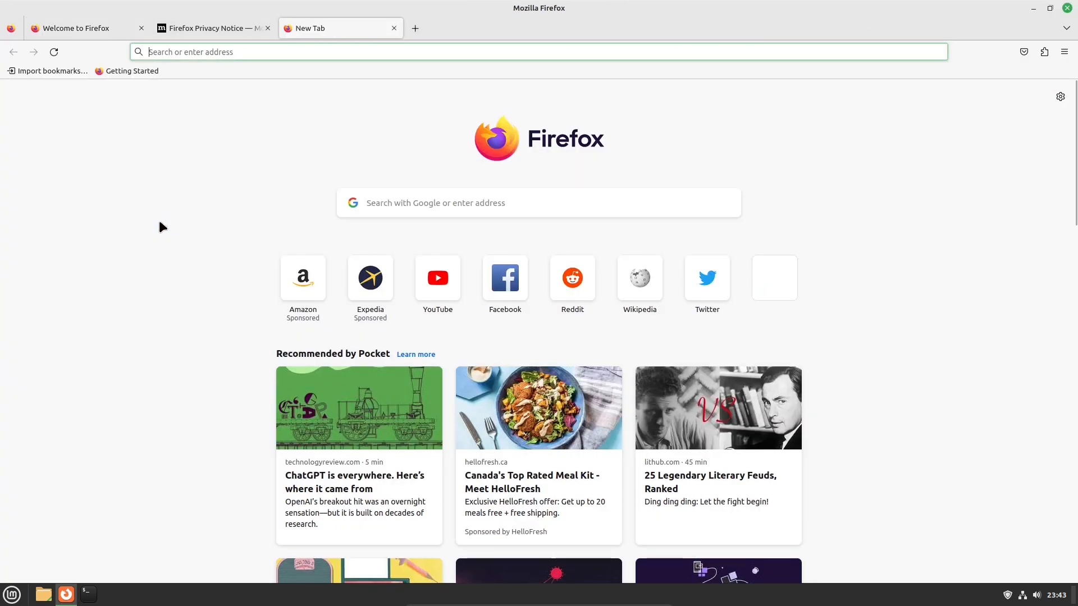
pyautogui.click(436, 289)
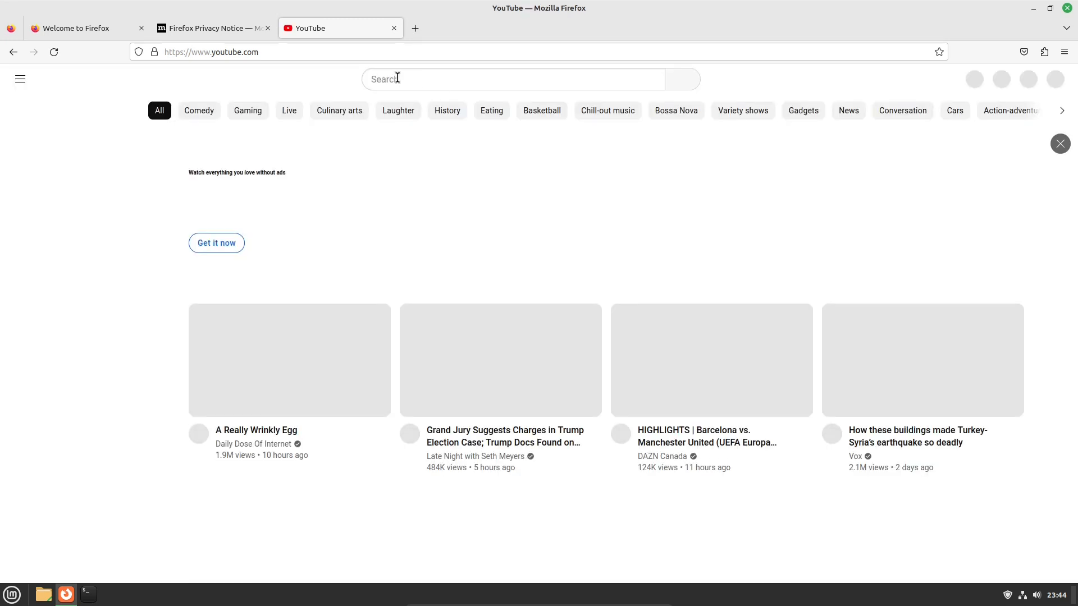
# Search YouTube for Kaos PC Tech, view that channel's page, and close Firefox.
pyautogui.click(393, 79)
pyautogui.write('Kaos PC Tech')
pyautogui.press('Return')
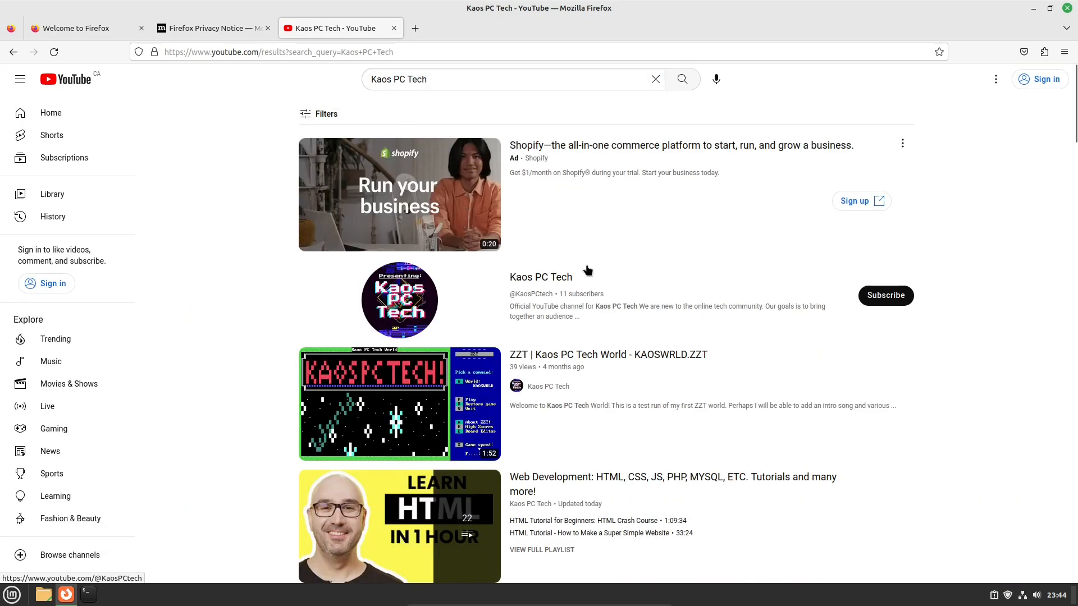
pyautogui.click(540, 278)
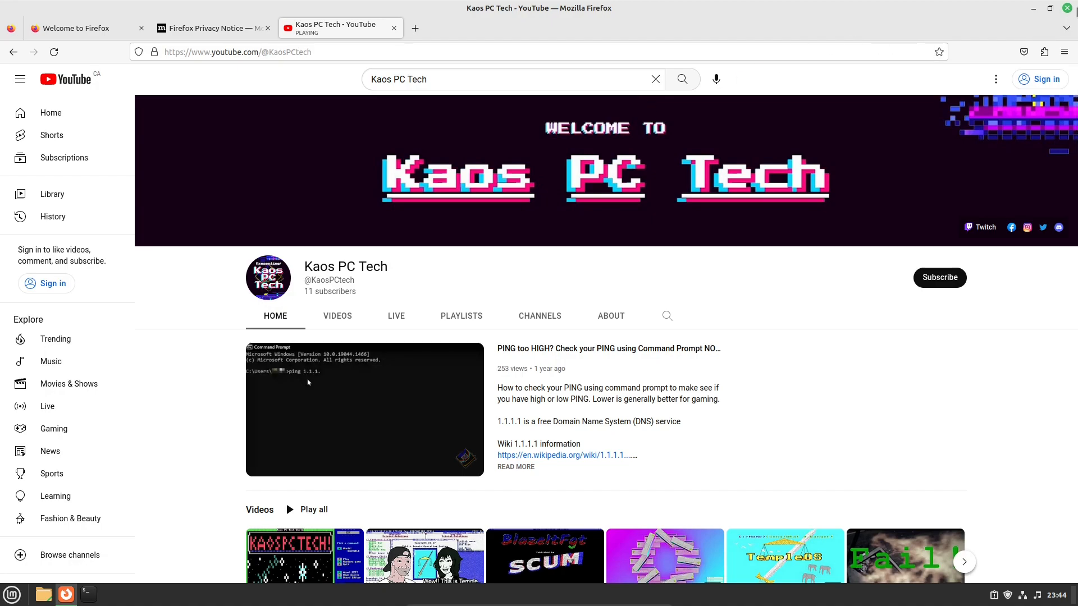
pyautogui.click(1067, 9)
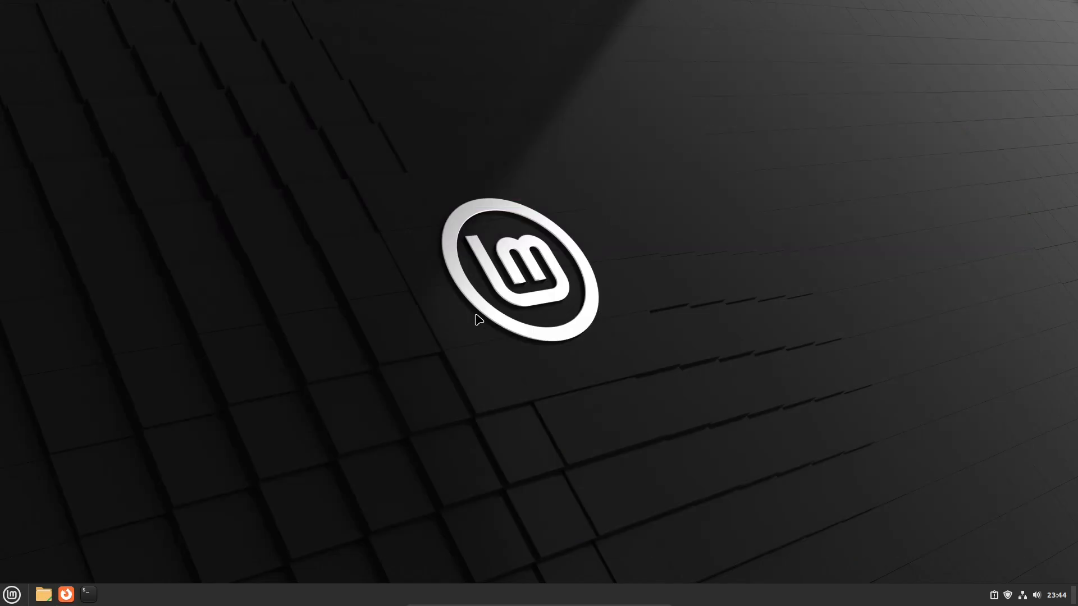
# Shut down the Linux Mint virtual machine and minimize the VirtualBox Manager window.
pyautogui.click(11, 595)
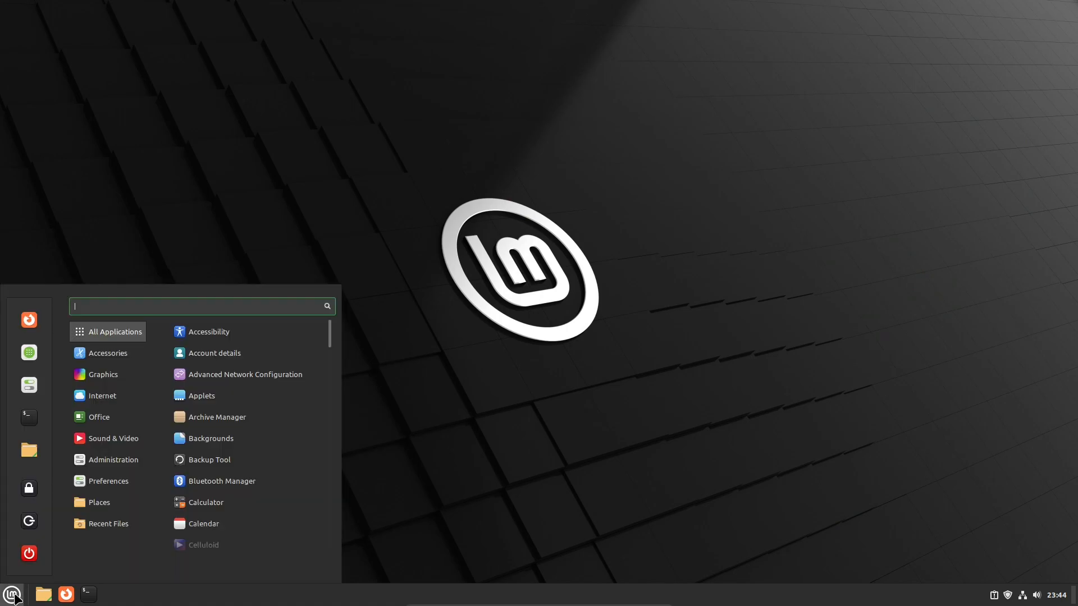
pyautogui.click(34, 550)
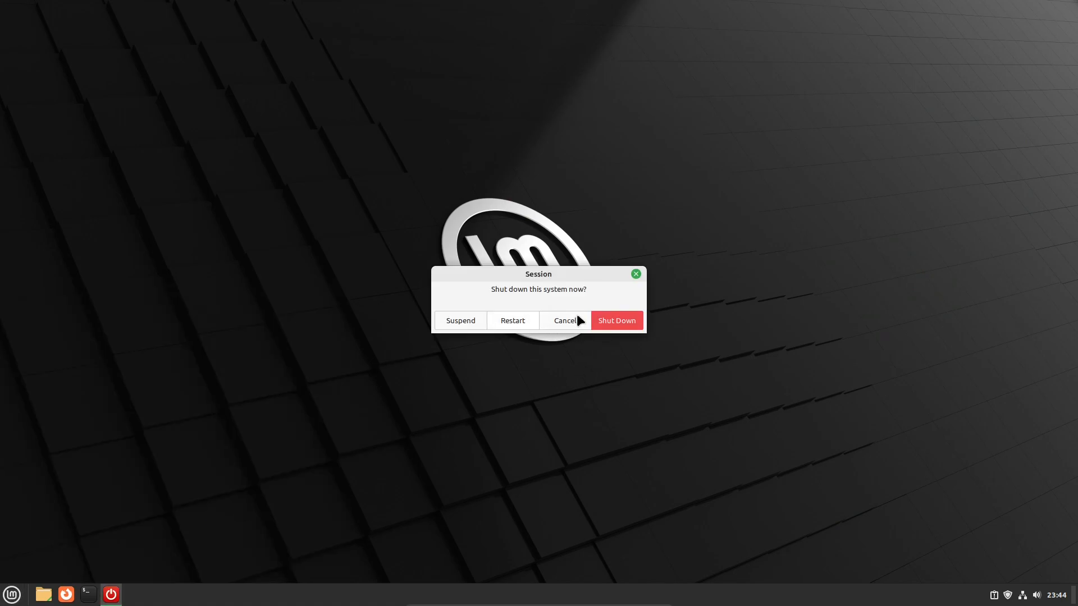
pyautogui.click(620, 323)
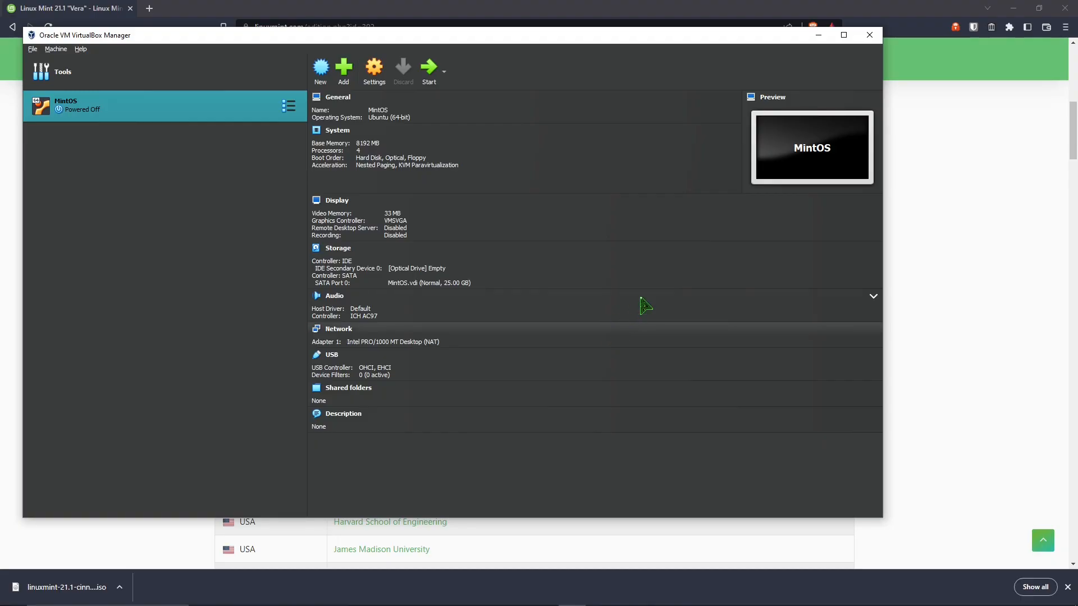
pyautogui.click(821, 35)
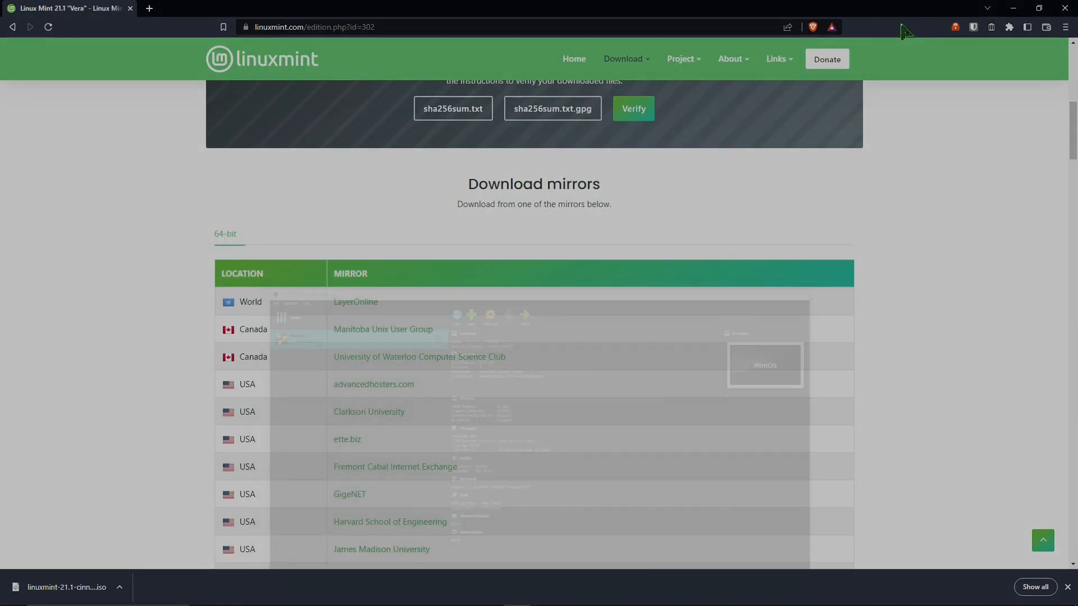